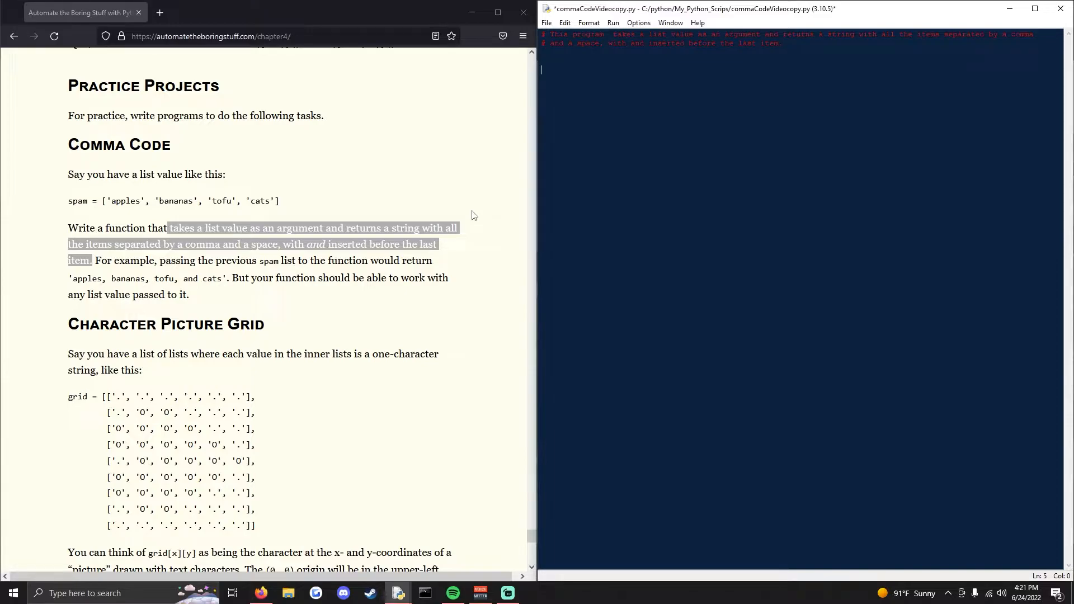
Review the book's task: the spam list example and the expected comma-separated output with 'and'
left_click(123, 202)
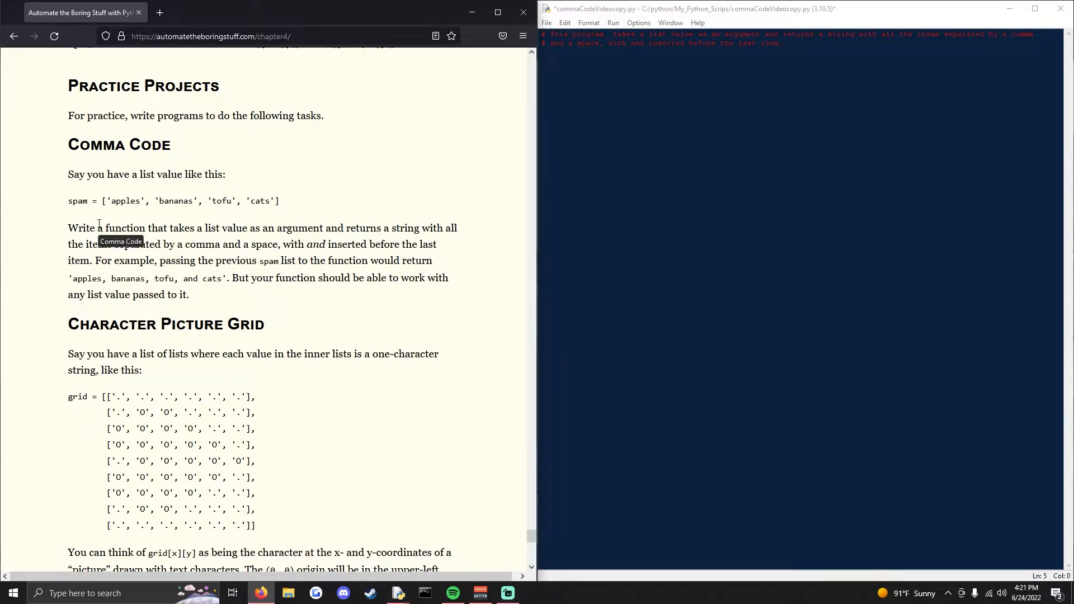
left_click_drag(69, 201, 287, 199)
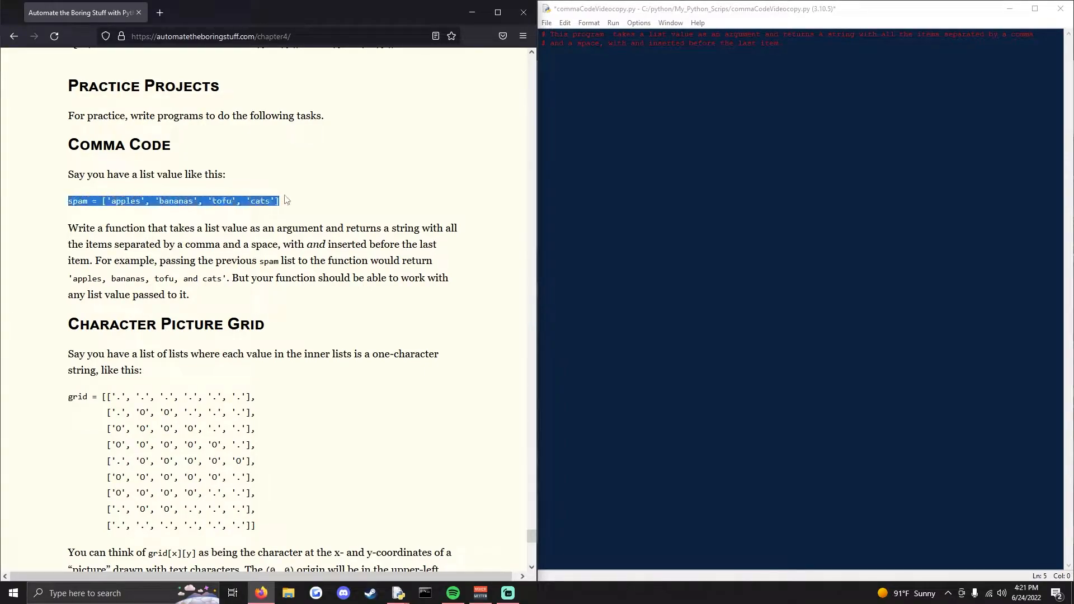
left_click(324, 215)
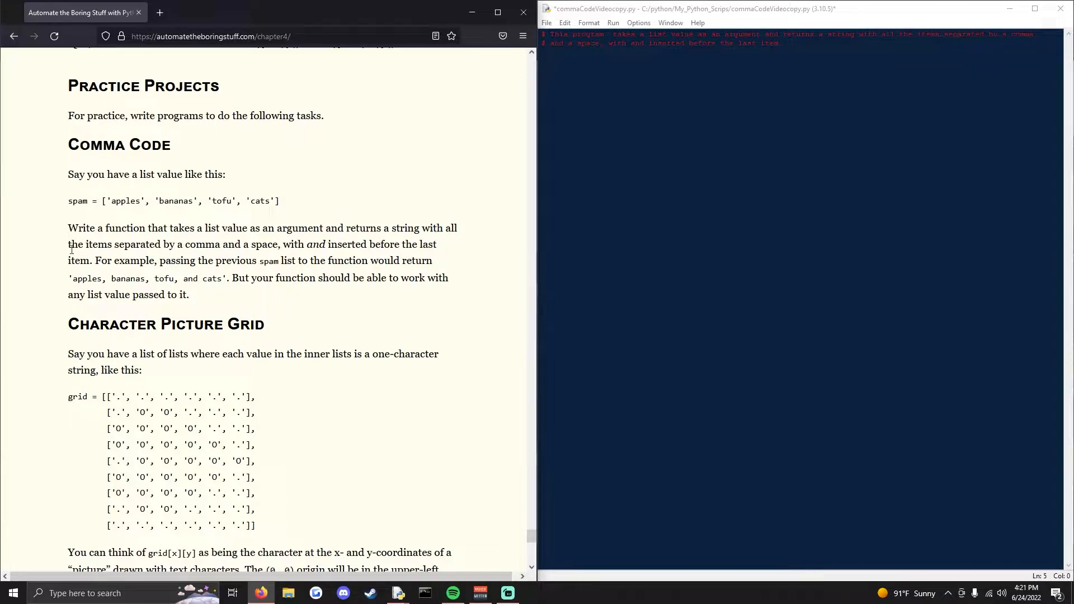
left_click_drag(71, 245, 276, 244)
left_click(309, 245)
double_click(314, 244)
double_click(76, 260)
left_click(74, 279)
double_click(84, 277)
scroll(319, 293, "down", 1)
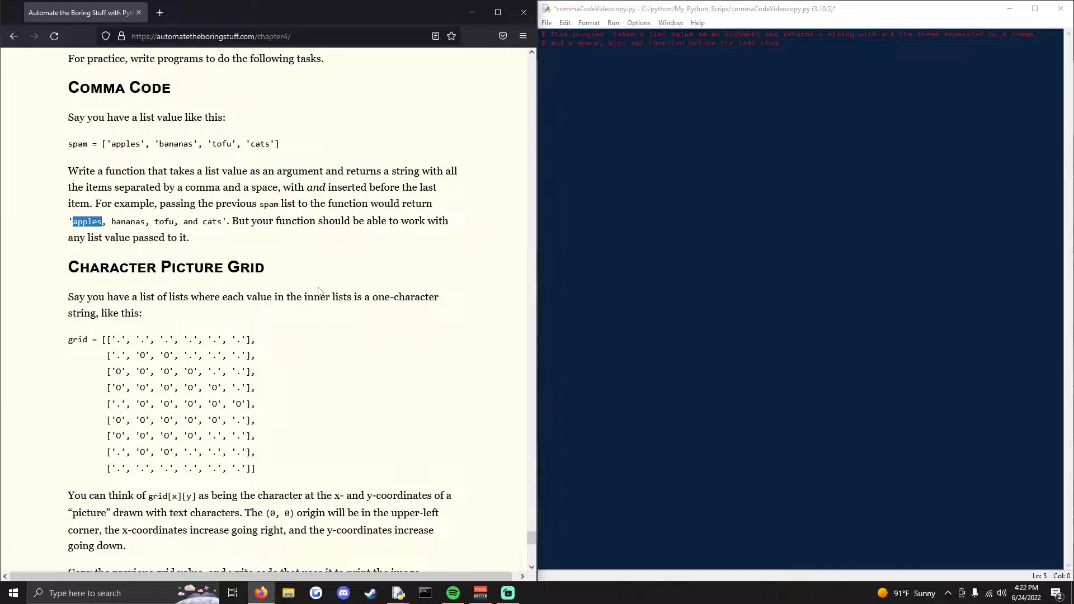
Define commaCode(listValue) in the script and initialize cheese to an empty string
left_click(581, 52)
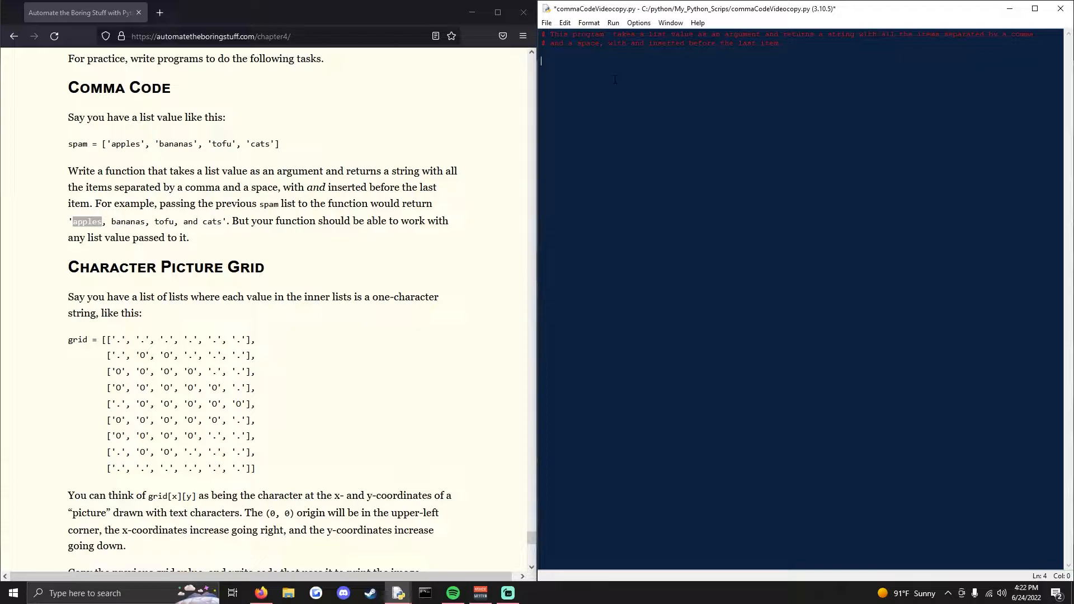
type("def")
type("commaCod")
type("e(listValu")
type("e):")
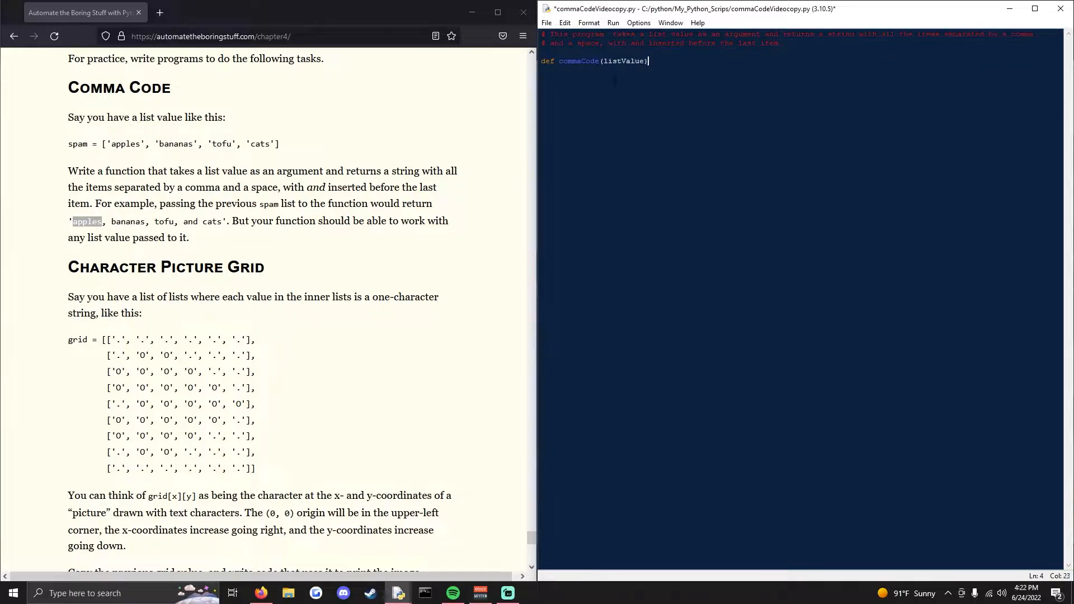
key("Return")
type("cheese")
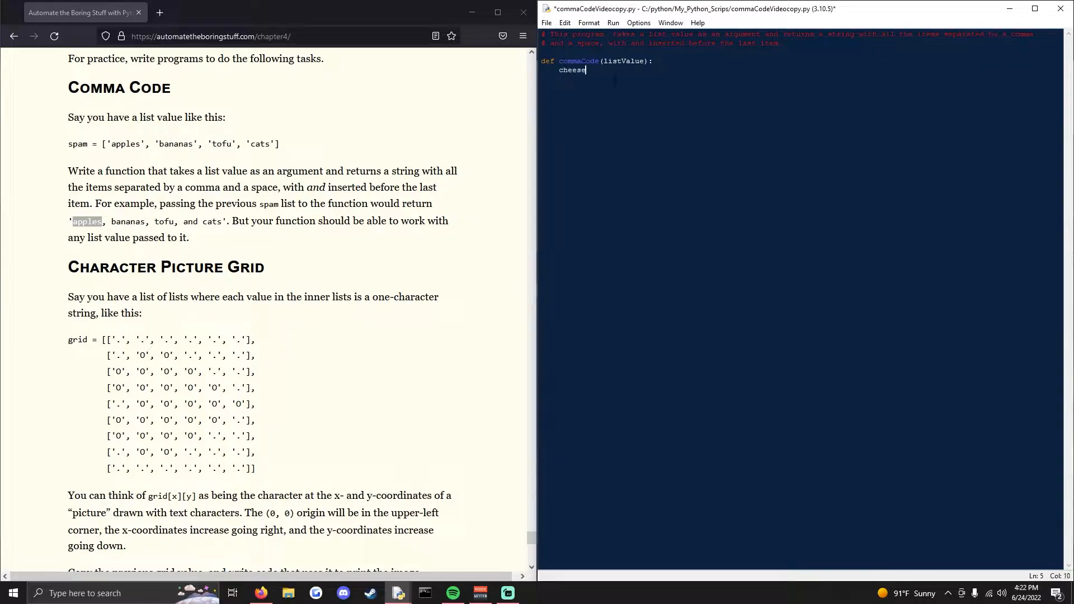
type(" = ")
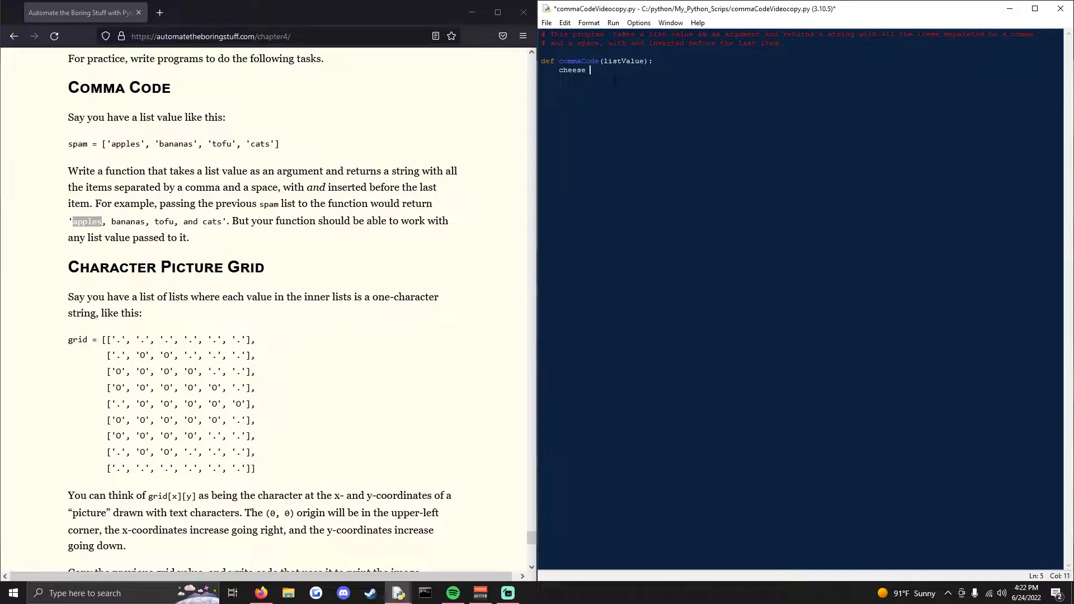
type("''")
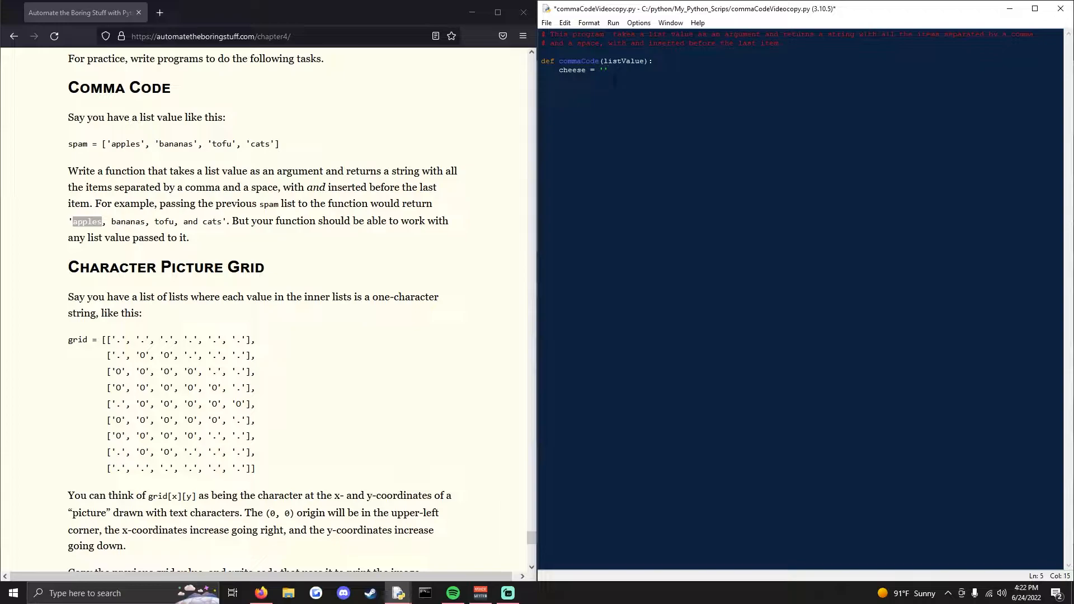
key("Return")
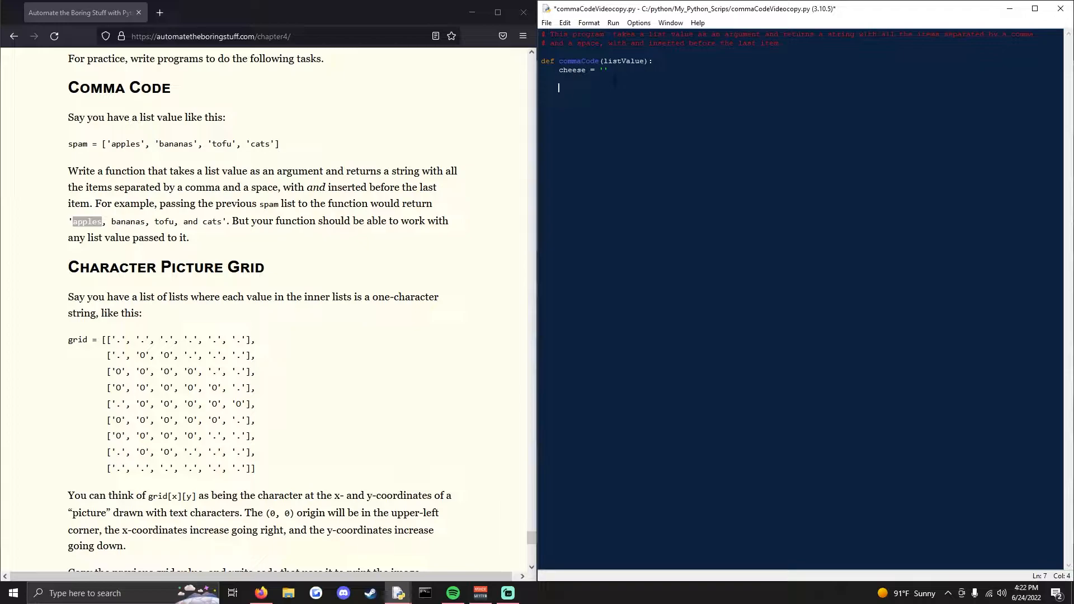
type("if len(")
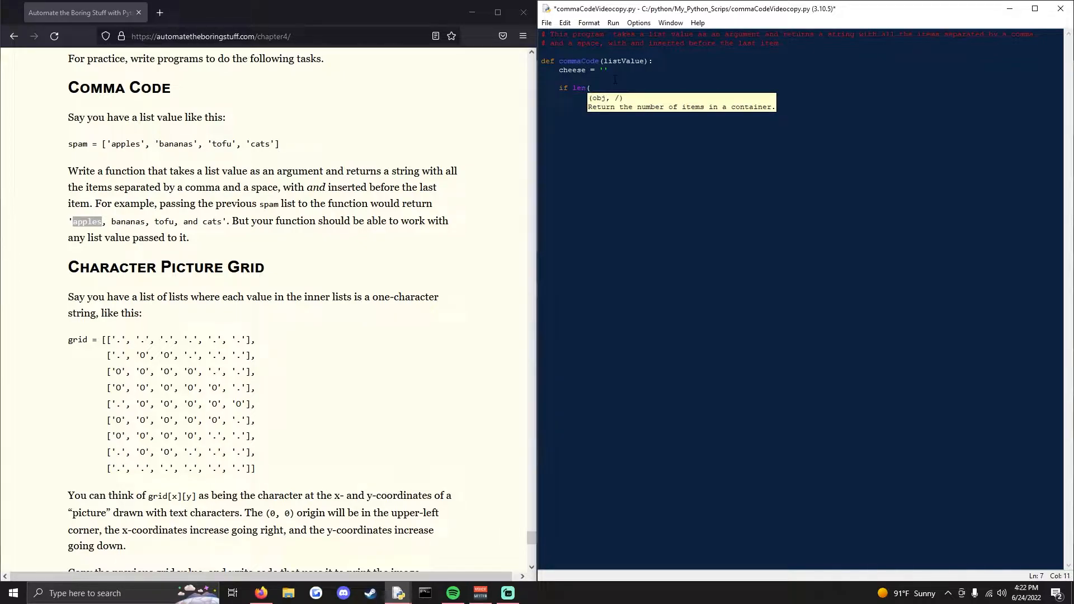
Add if (len(listValue)) == 0: printing 'Your list is not valid', then begin an elif line
key("BackSpace")
key("BackSpace")
key("BackSpace")
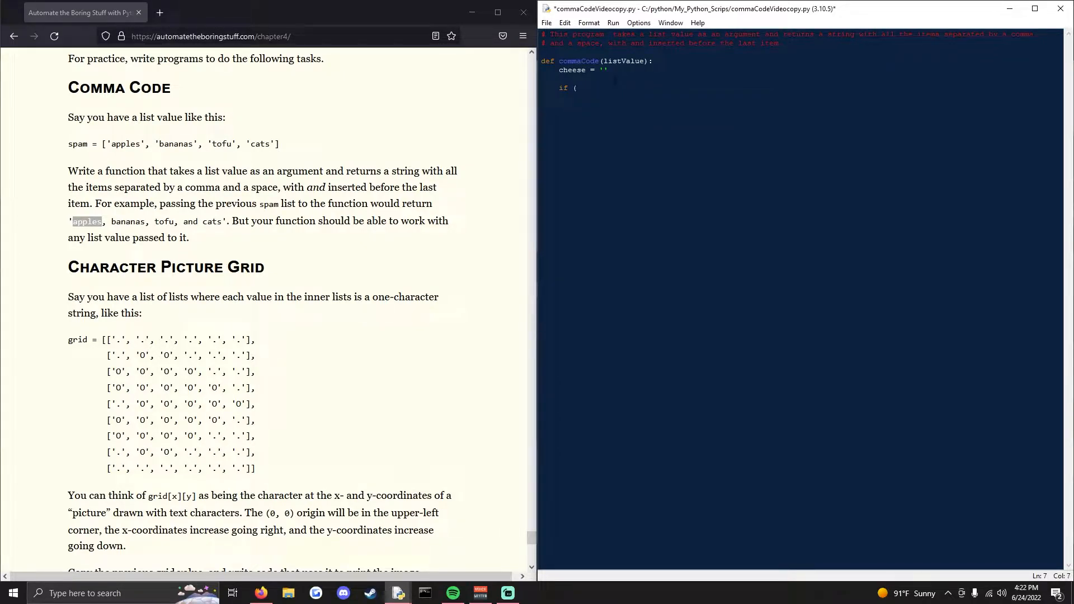
type("len(")
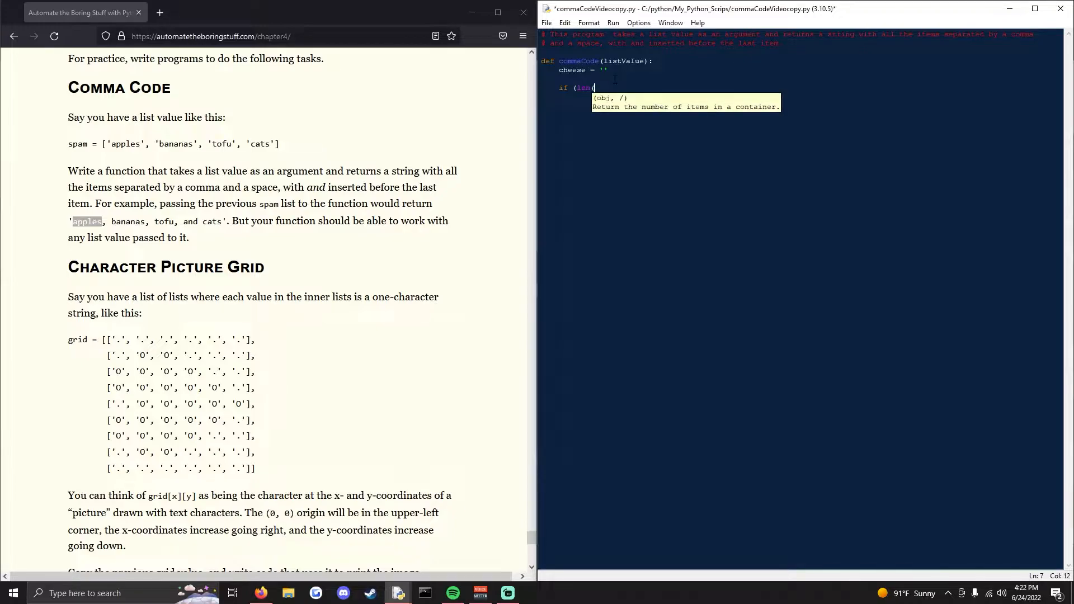
type("listValue")
type("))")
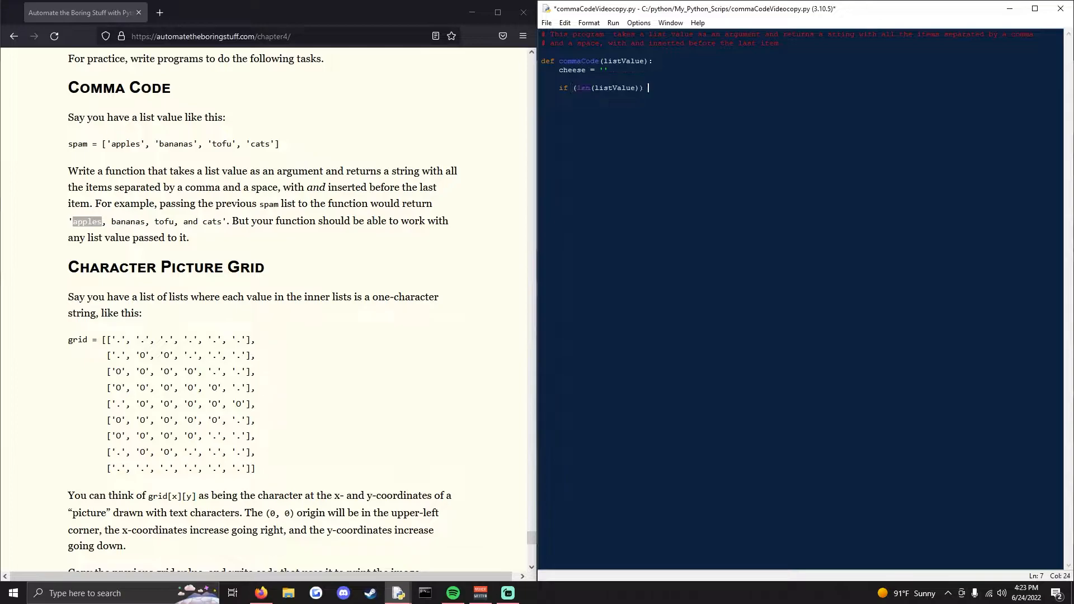
type("==0:")
key("Return")
type("r")
type("prin")
type("nt(")
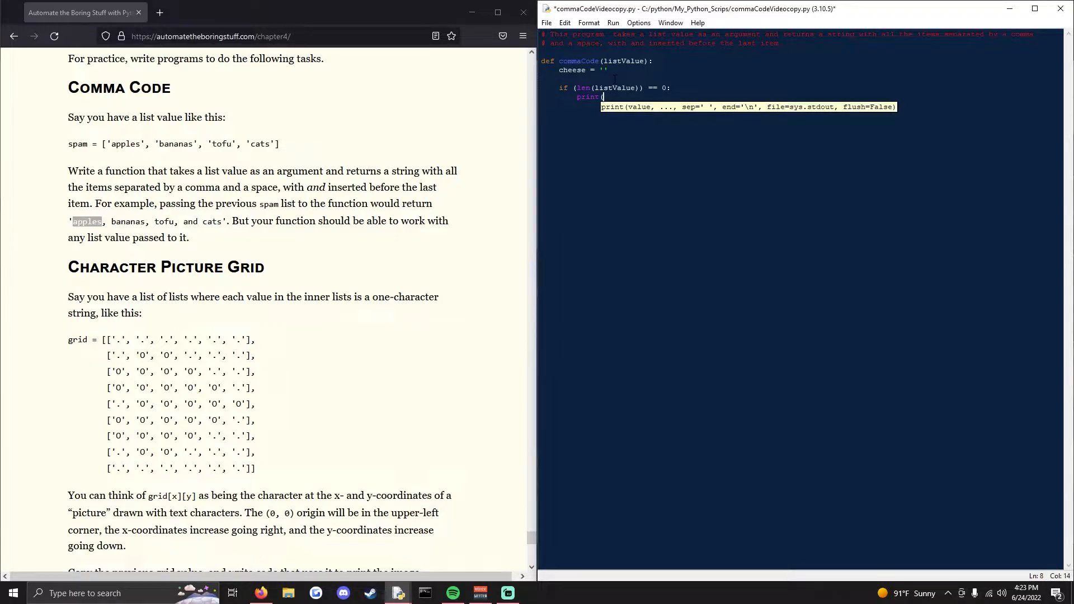
type("'Your lis")
type("t is not valid")
type("')")
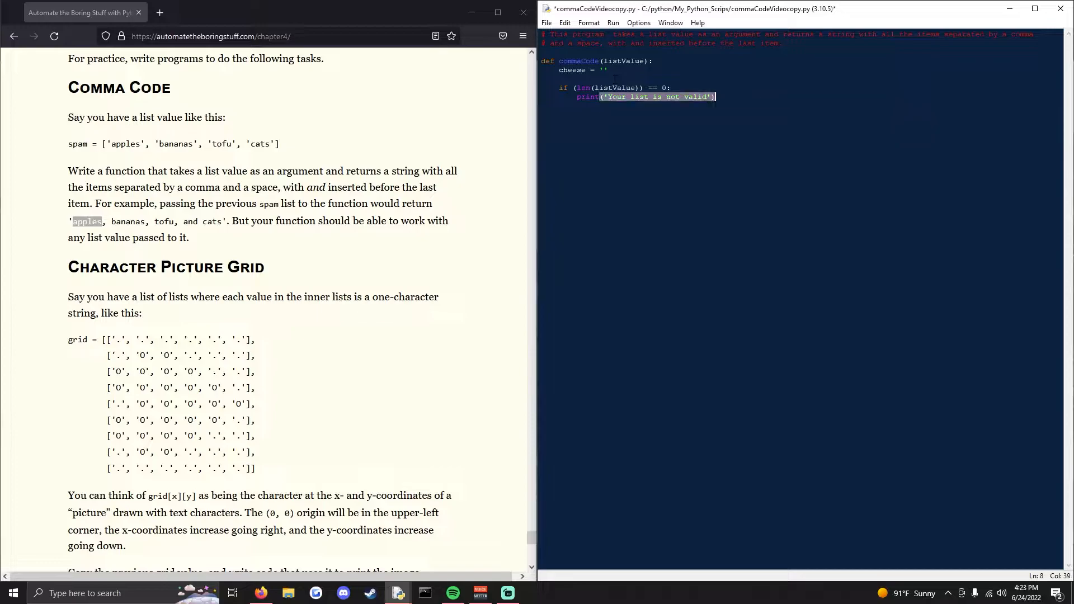
key("Return")
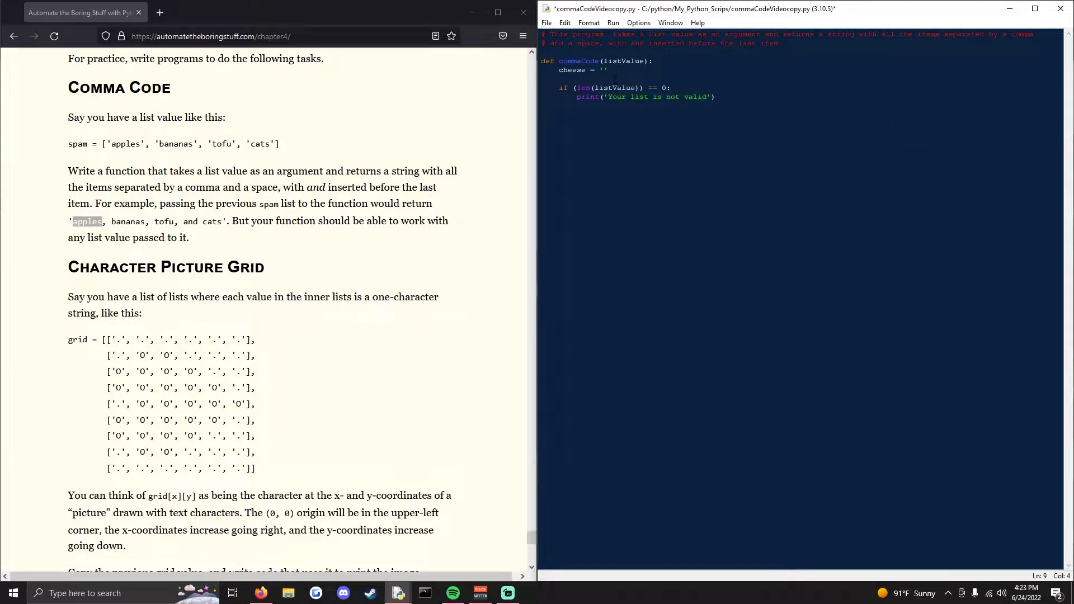
key("Return")
type("elif")
type("(len")
type("(l")
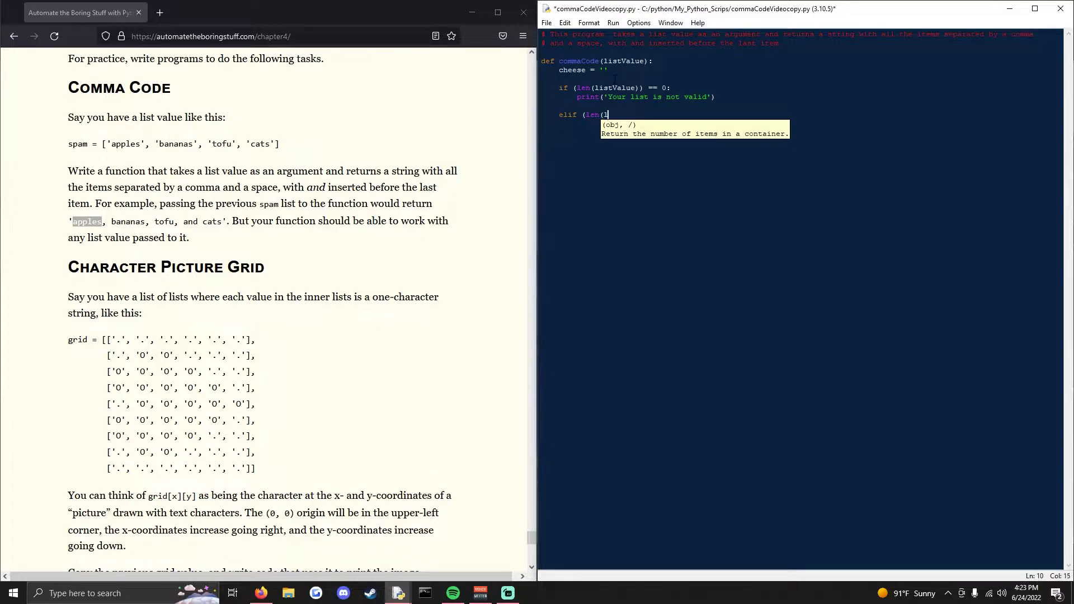
type("istValue)")
type(") ")
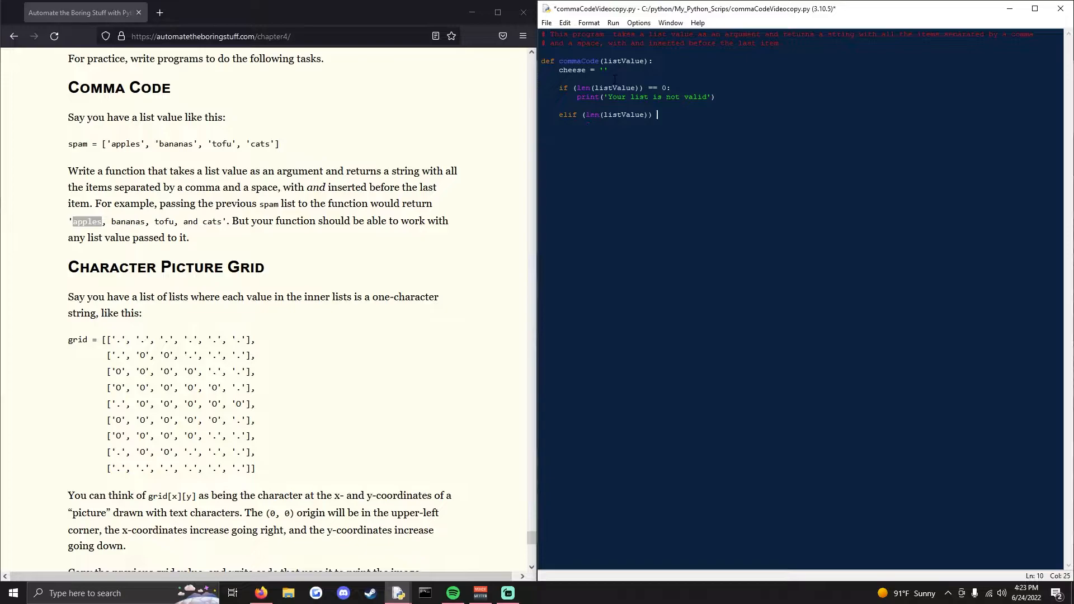
type("== ")
type("1:")
Add elif (len(listValue)) == 1: returning listValue[0] for single-item lists
key("Return")
type("return l")
type("istValu")
type("e")
type("[")
key("BackSpace")
type("[0")
type("]")
key("Return")
type("el")
type("if (")
type("len(listV")
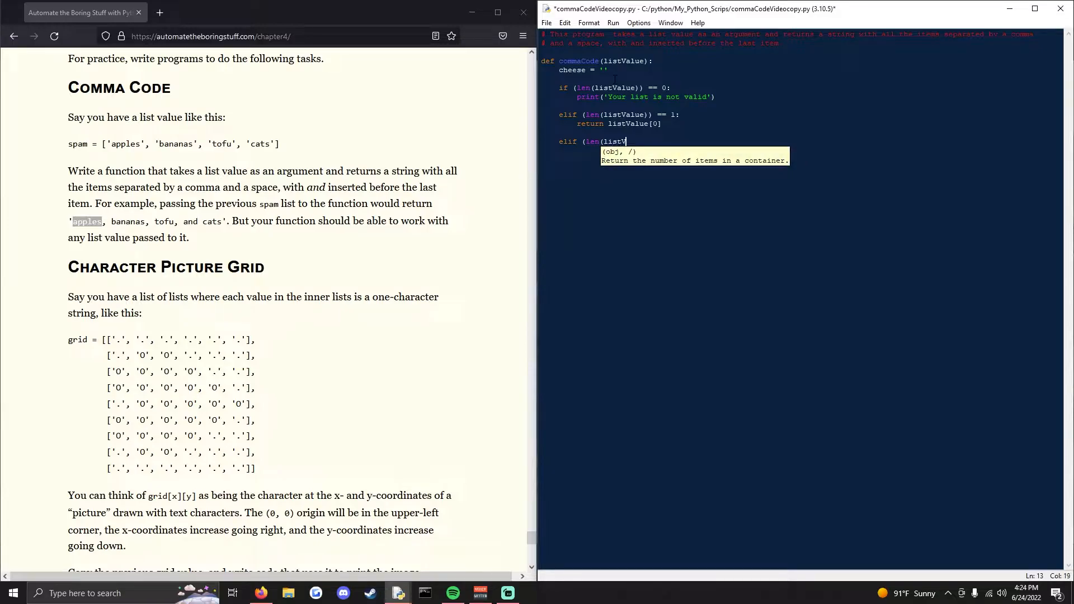
type("alue))")
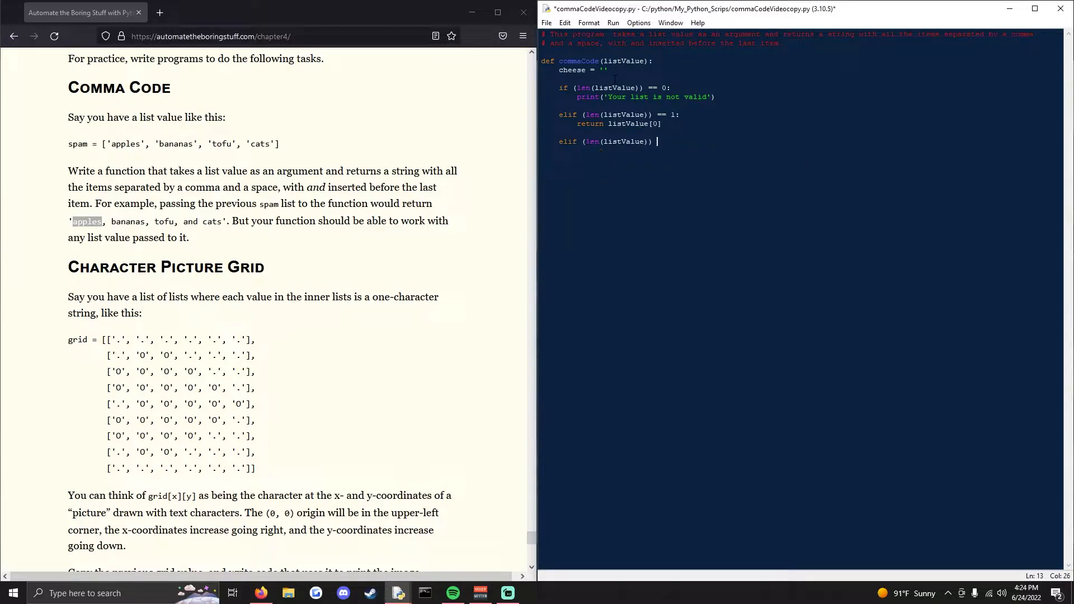
type(" == 2:")
Add the len == 2 branch returning listValue[0] + 'and ' + listValue[-1]
key("Return")
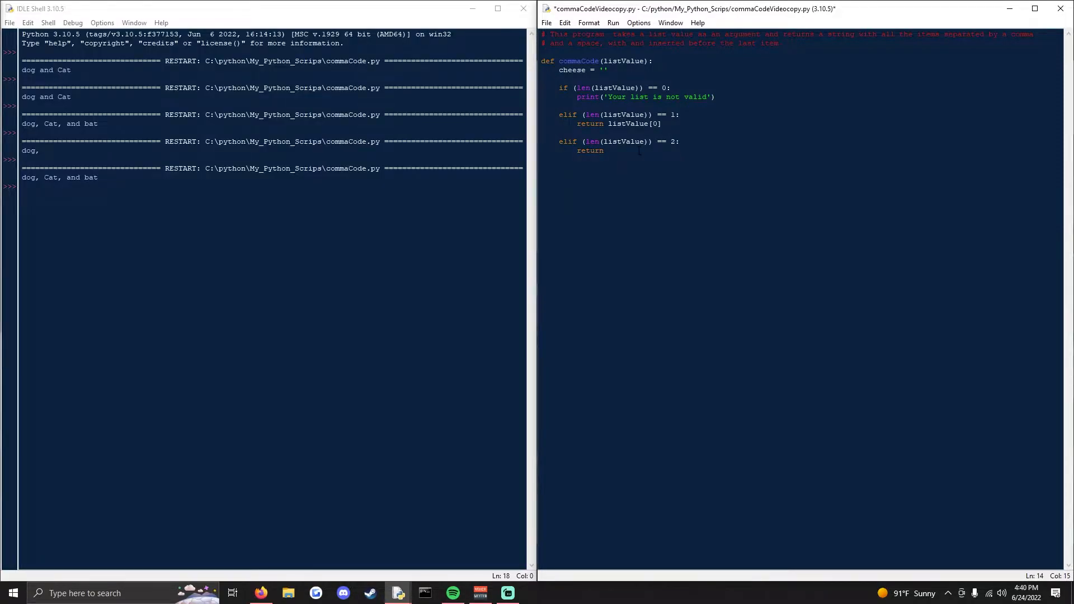
type("(listValu")
type("e")
type("[0] + ")
type("'and ' + ")
type("listValu")
type("e[")
key("BackSpace")
type("]")
type(")")
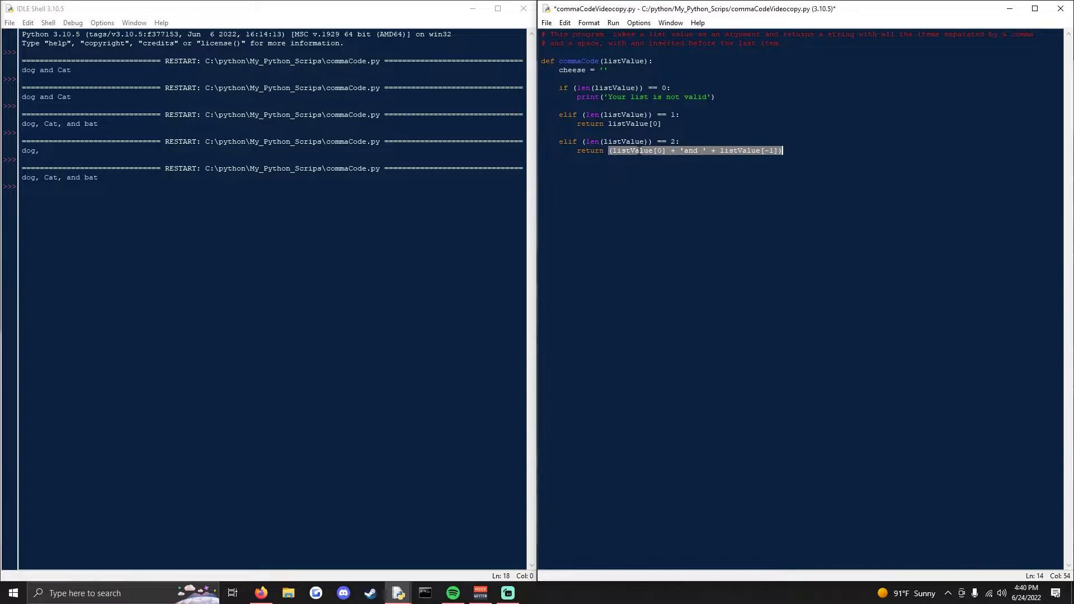
key("Return")
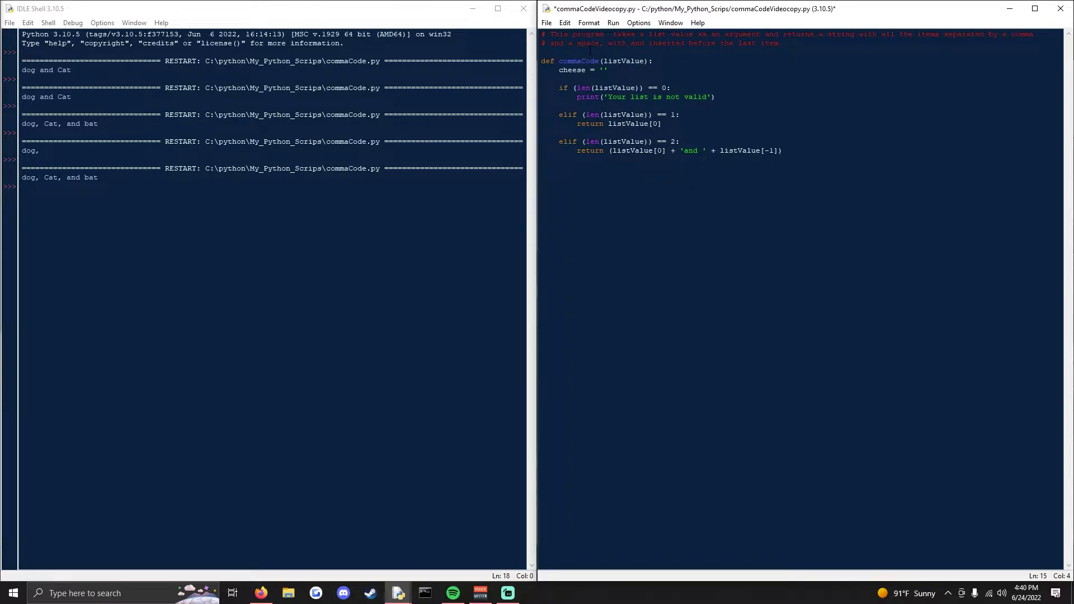
Review the parameter and return line, then add elif (len(listValue)) > 2: for longer lists
left_click_drag(603, 61, 645, 60)
left_click(600, 236)
left_click_drag(612, 150, 782, 149)
left_click(599, 188)
type("el")
type("if ")
type("(len")
type("(listValue")
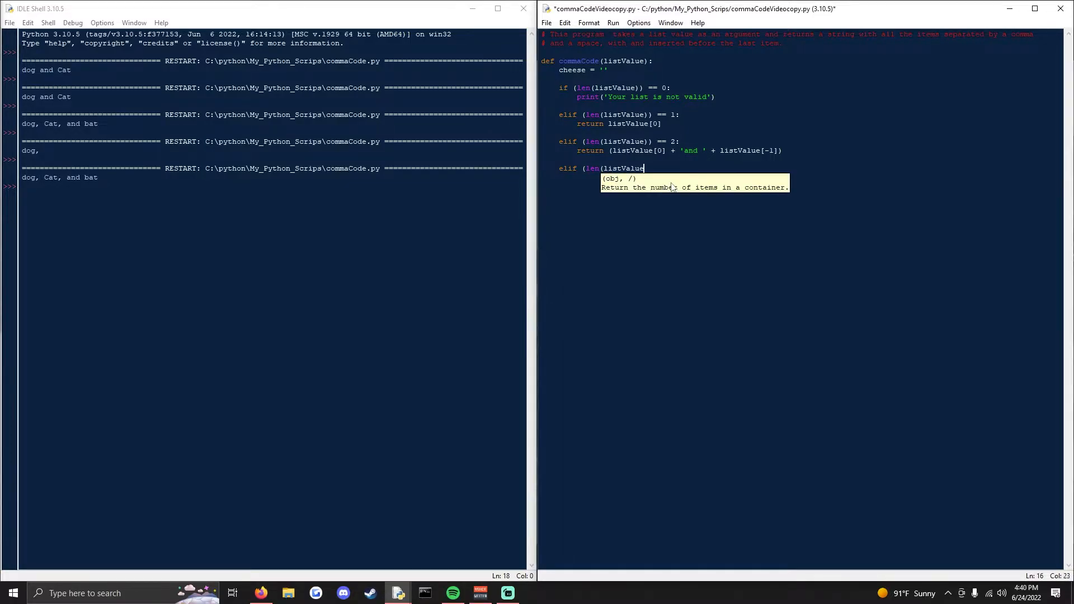
type(")) ")
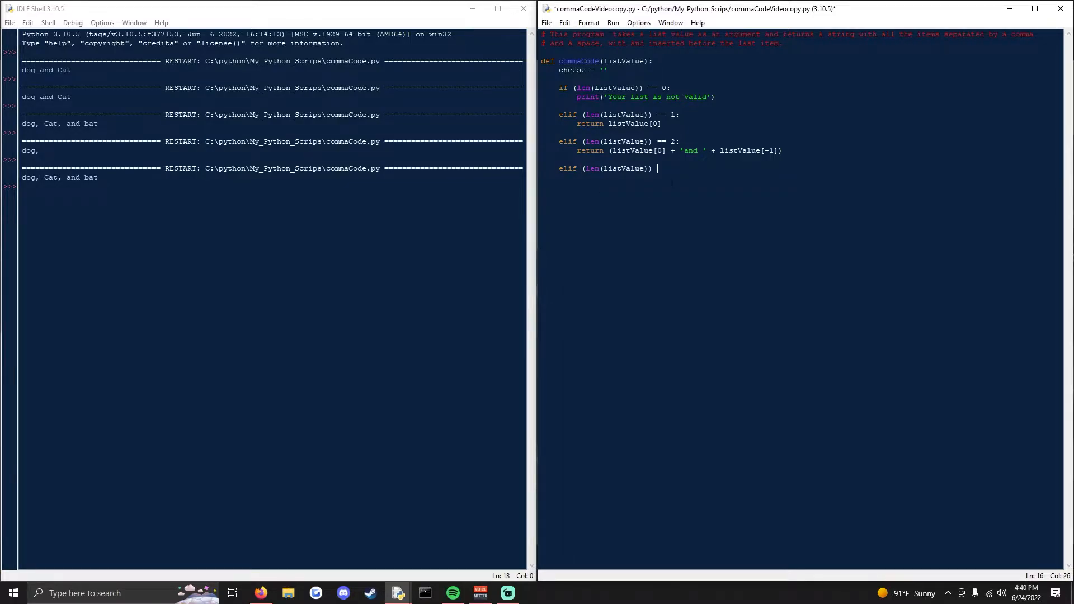
type("> 2:")
key("Return")
type("or i in ")
type("range(")
type("len(")
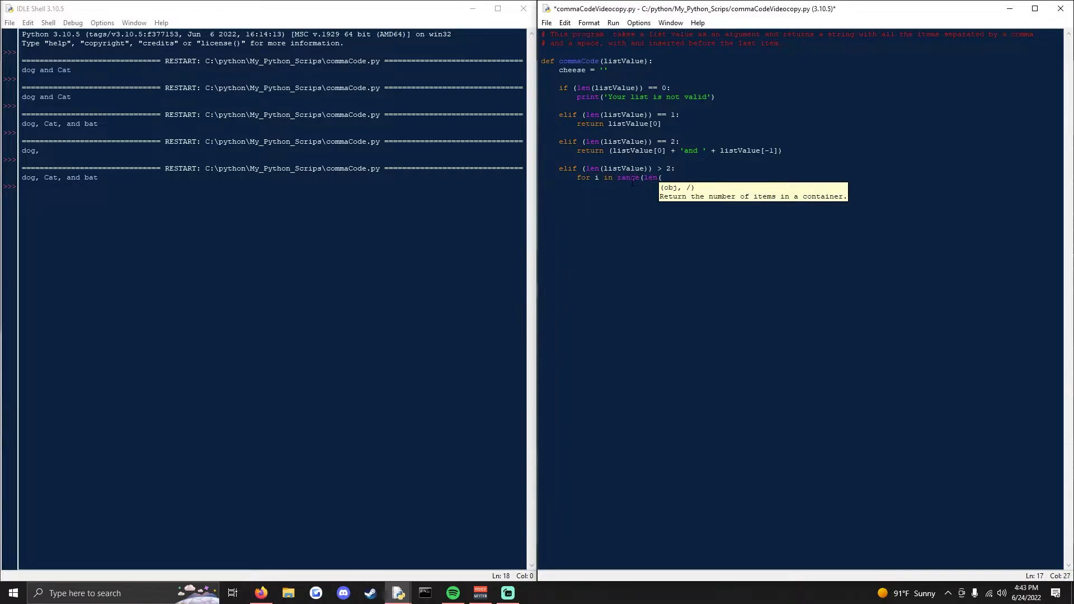
type("listValue")
type(")")
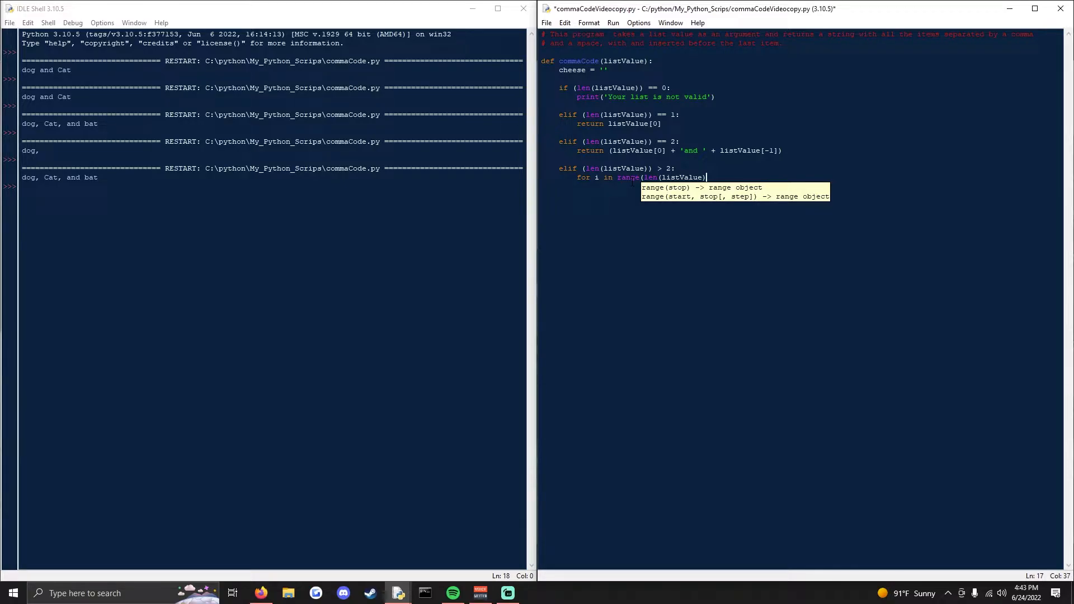
Write the loop header for i in range(len(listValue)- 1): inside the longer-list branch
key("Escape")
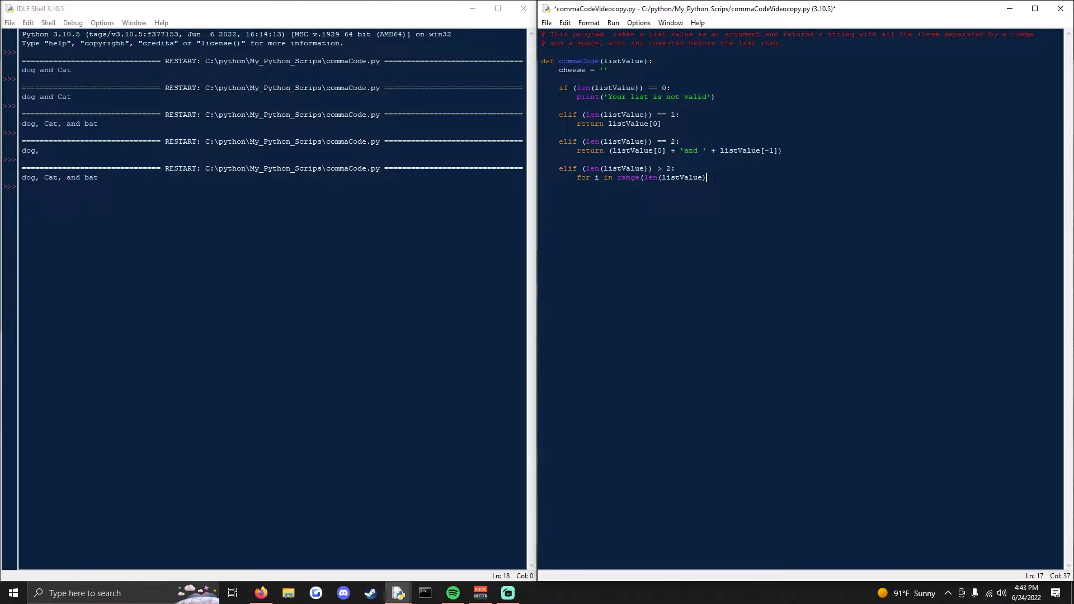
type("-")
type(" 1")
type(")")
type("che")
type("ese +")
type("=")
type("list")
type("Val")
type("ue")
type("[")
type("i")
type("] ")
type("+ '")
type(", ")
type("'")
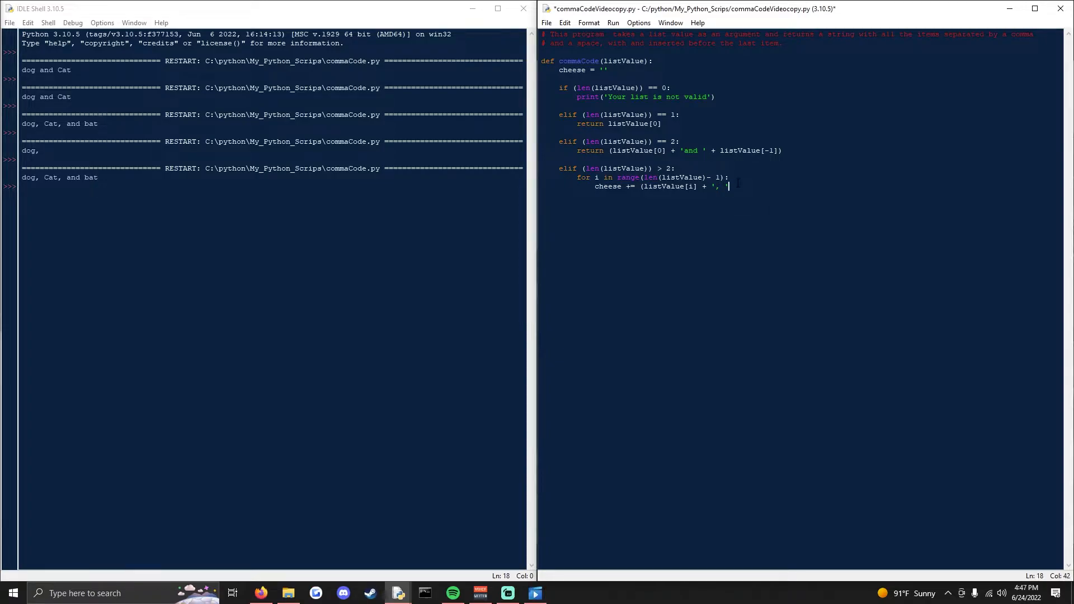
type(")")
Make the loop body cheese += (listValue[i] + ', ') and dedent to the line after the loop
key("Return")
key("BackSpace")
key("Return")
key("Up")
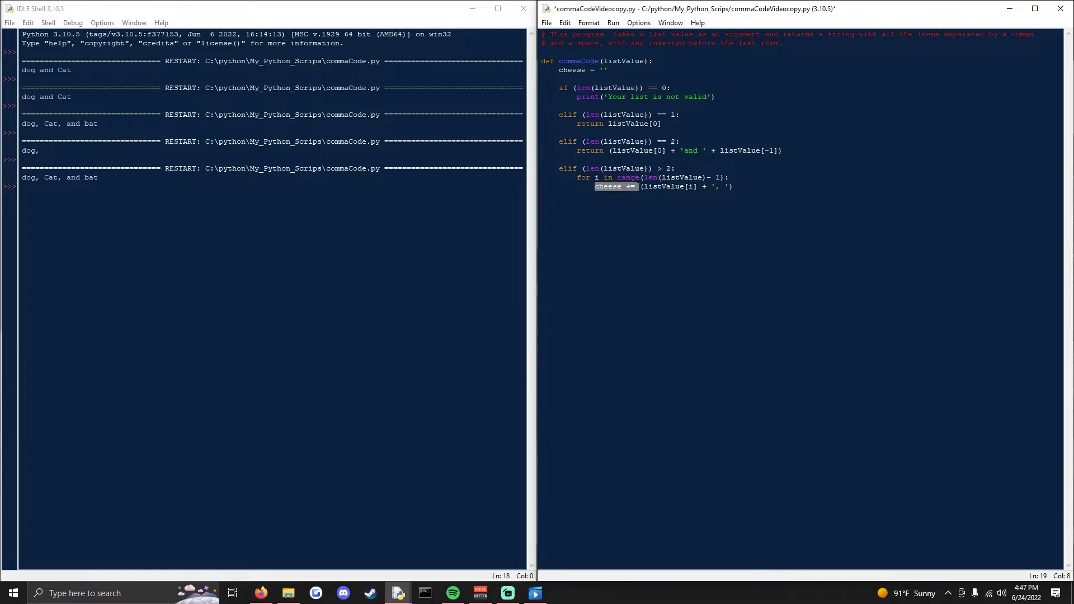
left_click_drag(613, 187, 600, 202)
After the loop add cheese += ('and ' + listValue[-1]) and return cheese
left_click(600, 201)
type("cheese")
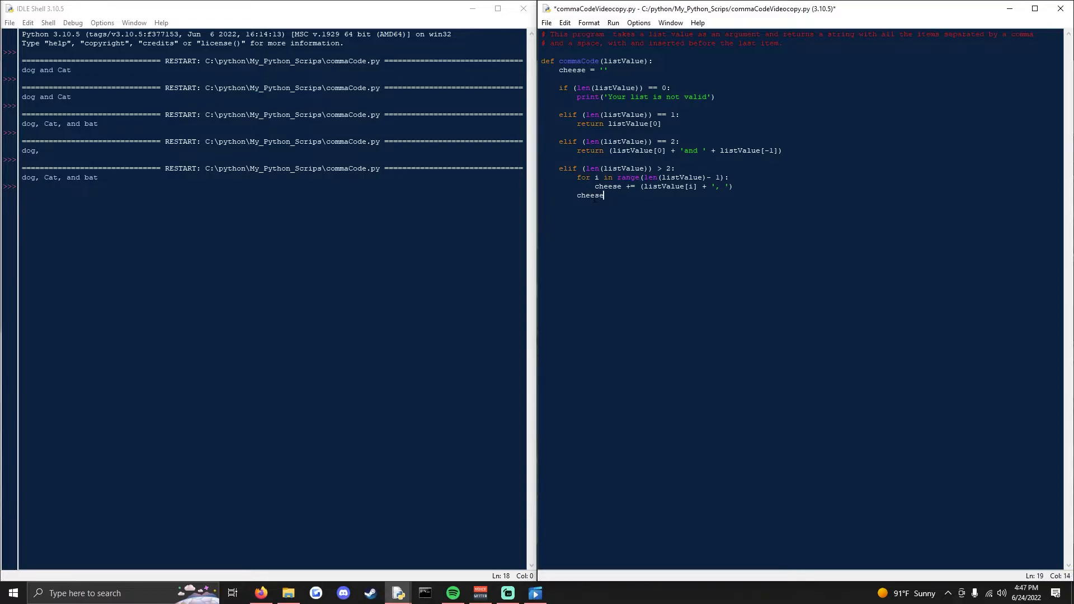
type("+=")
type("(")
type("(")
type("and")
type("'")
type("+")
type("listValu")
type("[")
key("BackSpace")
key("BackSpace")
type("]")
type(")")
key("Return")
type("return chee")
type("se")
key("Return")
key("Return")
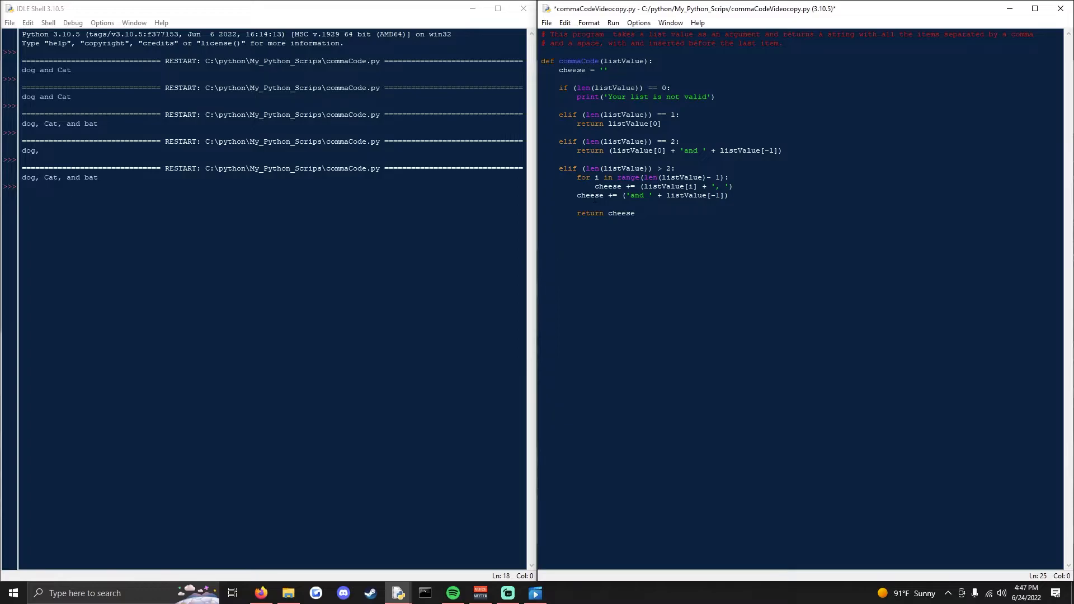
Below the function paste spam = ['dog', 'Cat', 'bat'], set cheese = commaCode(spam) and print cheese
left_click_drag(778, 42, 667, 218)
left_click(564, 262)
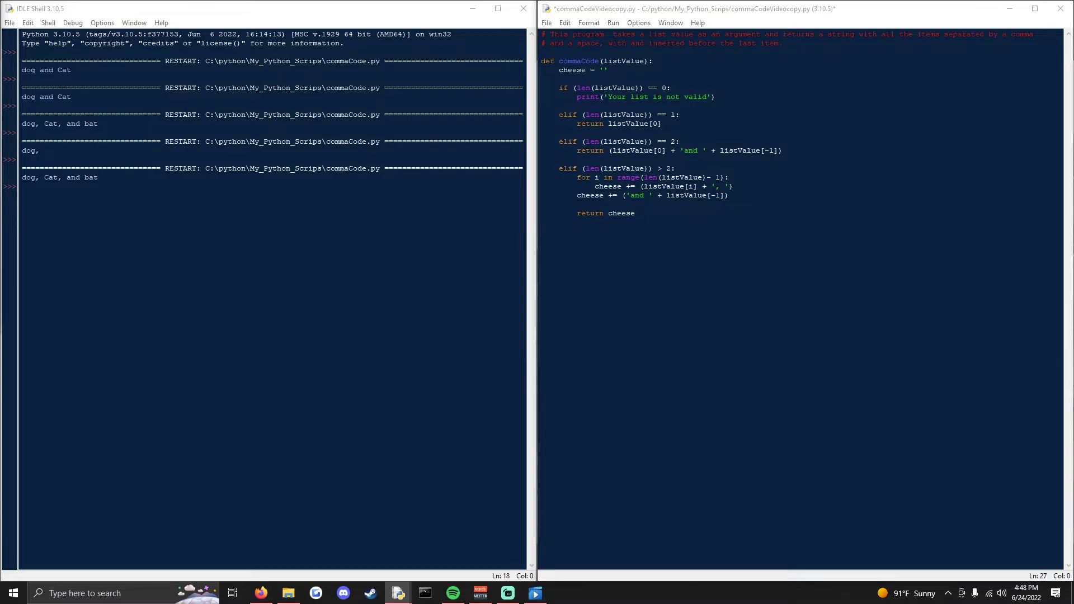
left_click(567, 258)
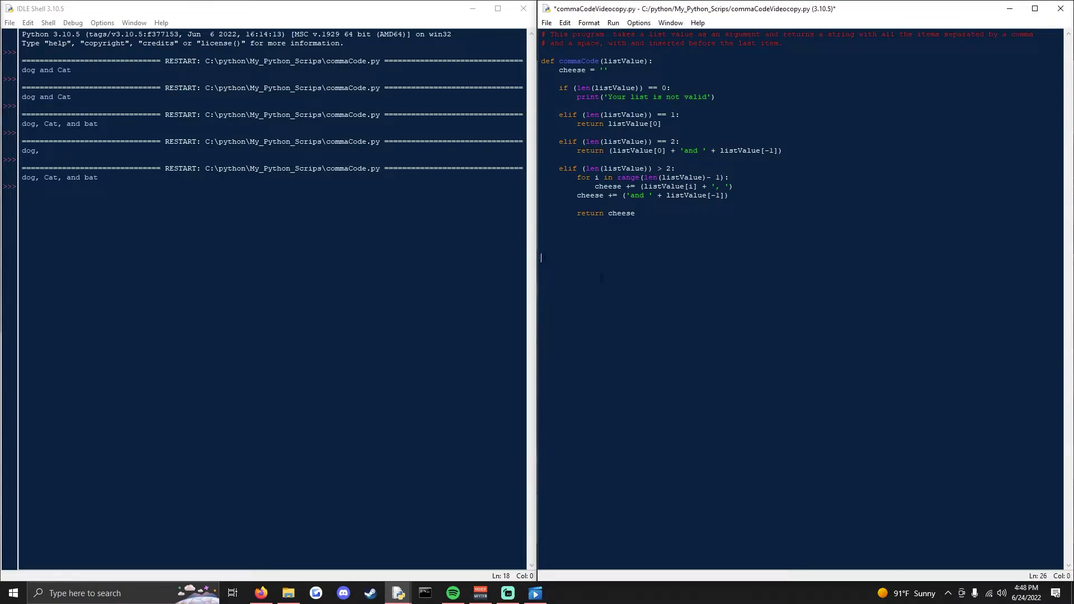
type("spam = ['dog', 'Cat', 'bat']")
key("Return")
type("cheese ")
type("= commaCode")
type("(spam")
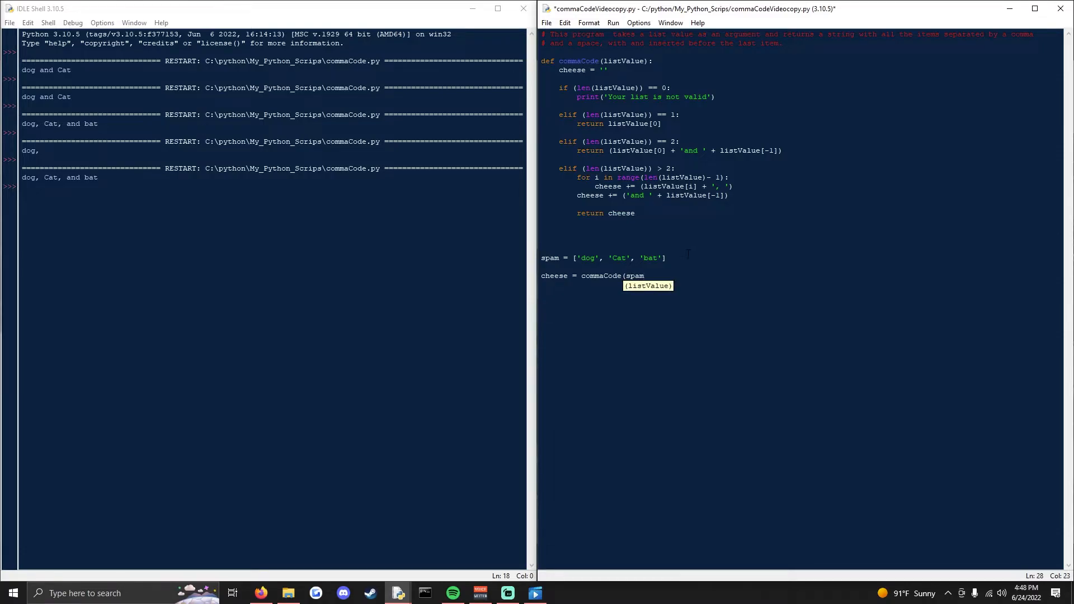
type(")")
key("Return")
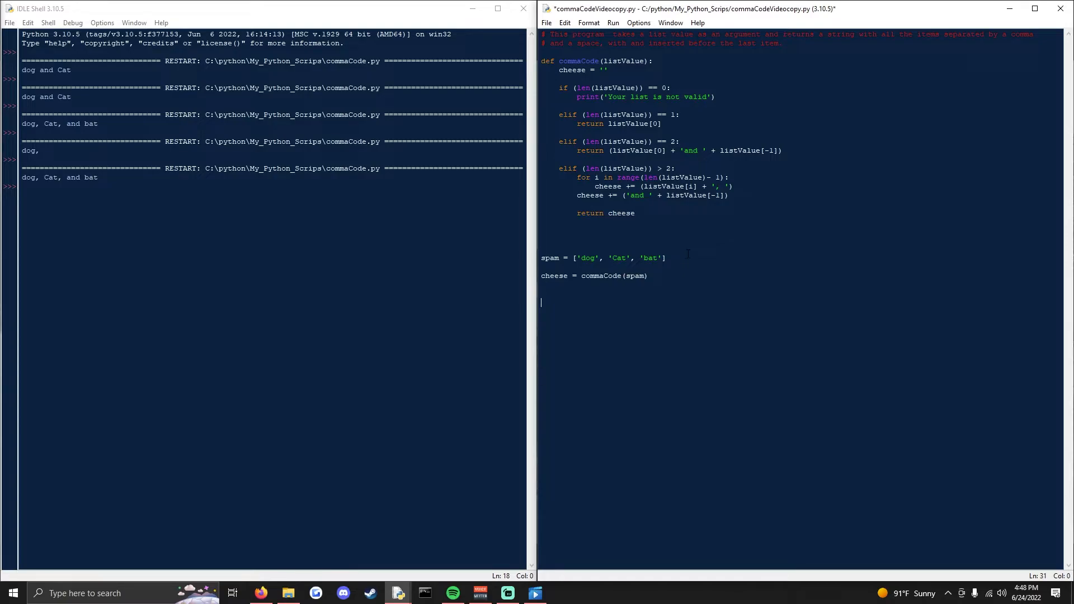
type("print")
type("(cheese")
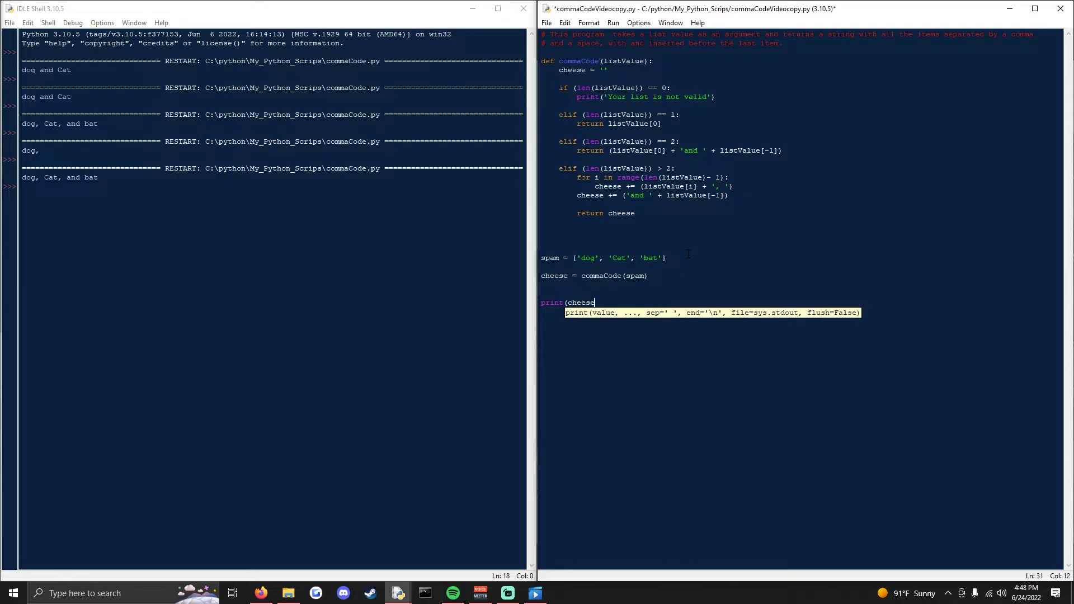
type(")")
Review the test lines and the whole commaCode definition, highlighting the call and return cheese
key("Up")
key("shift+Up")
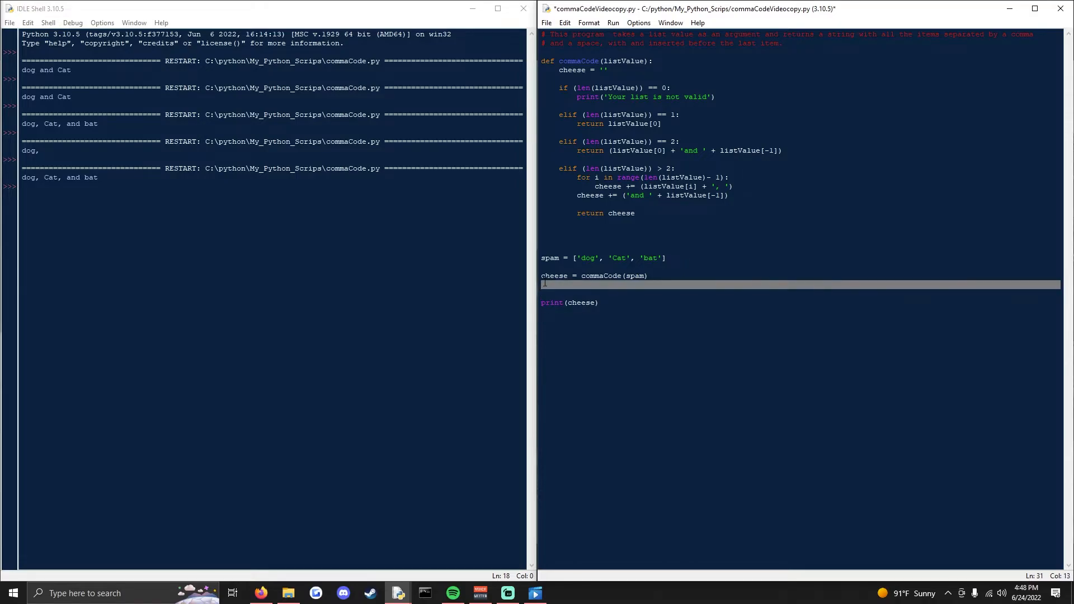
key("shift+Up")
key("Down")
key("shift+Up")
key("shift+Up")
key("shift+Down")
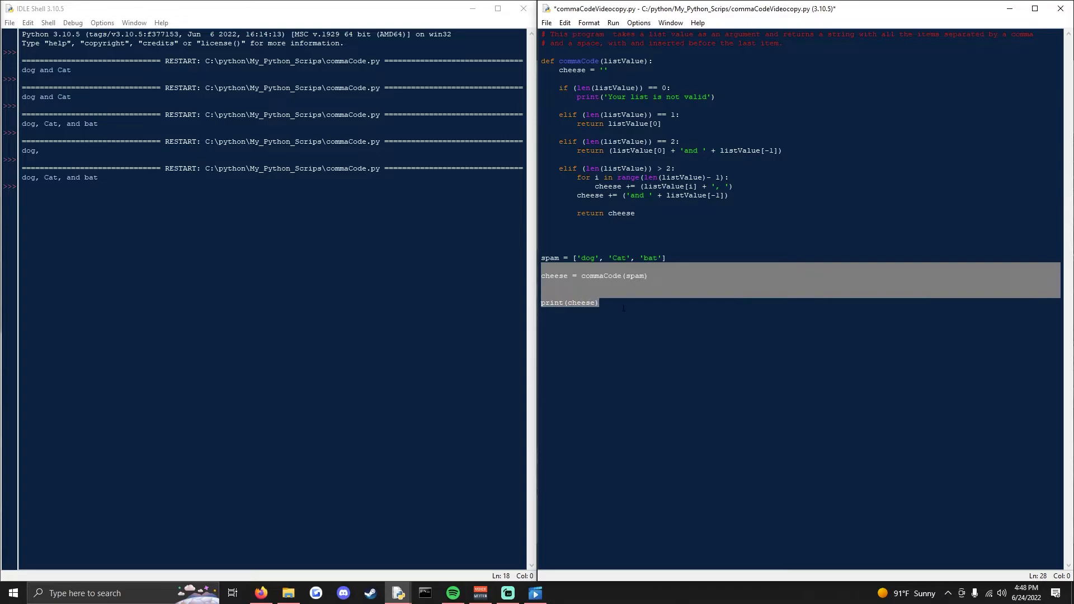
key("End")
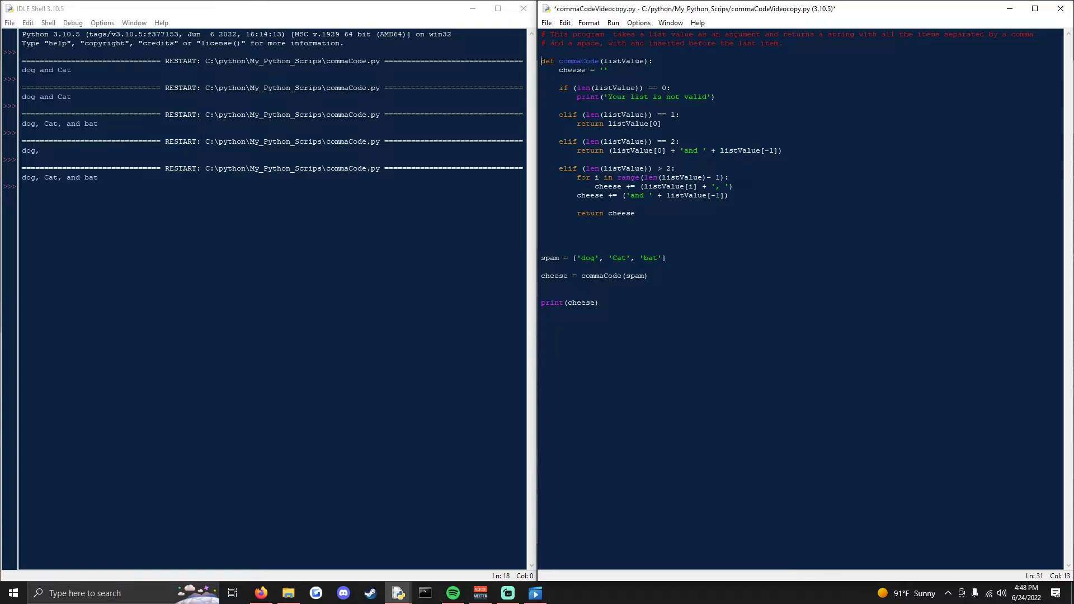
left_click_drag(541, 61, 687, 216)
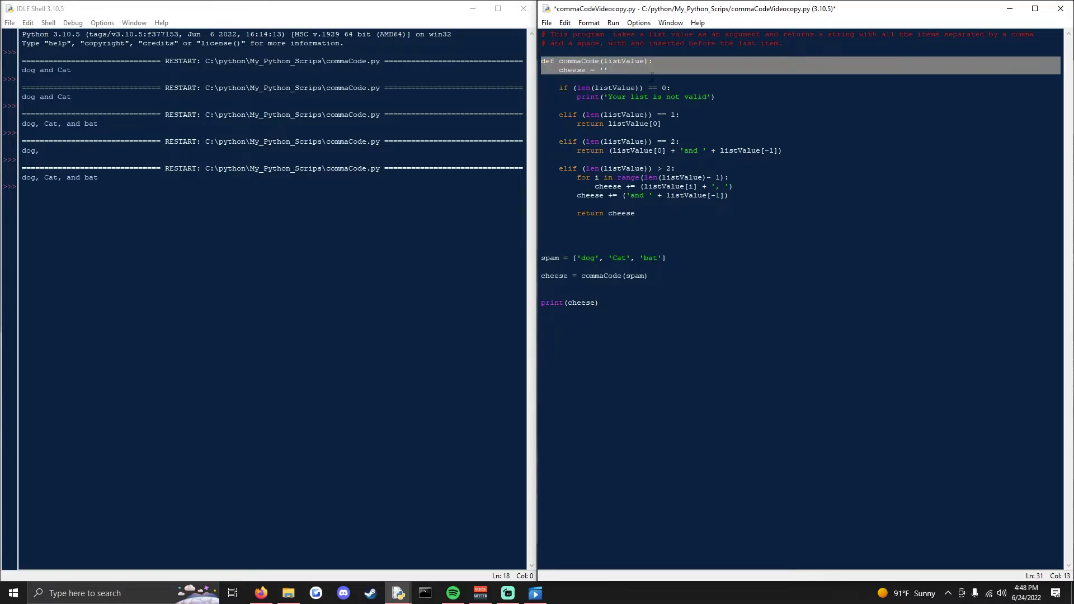
left_click(674, 207)
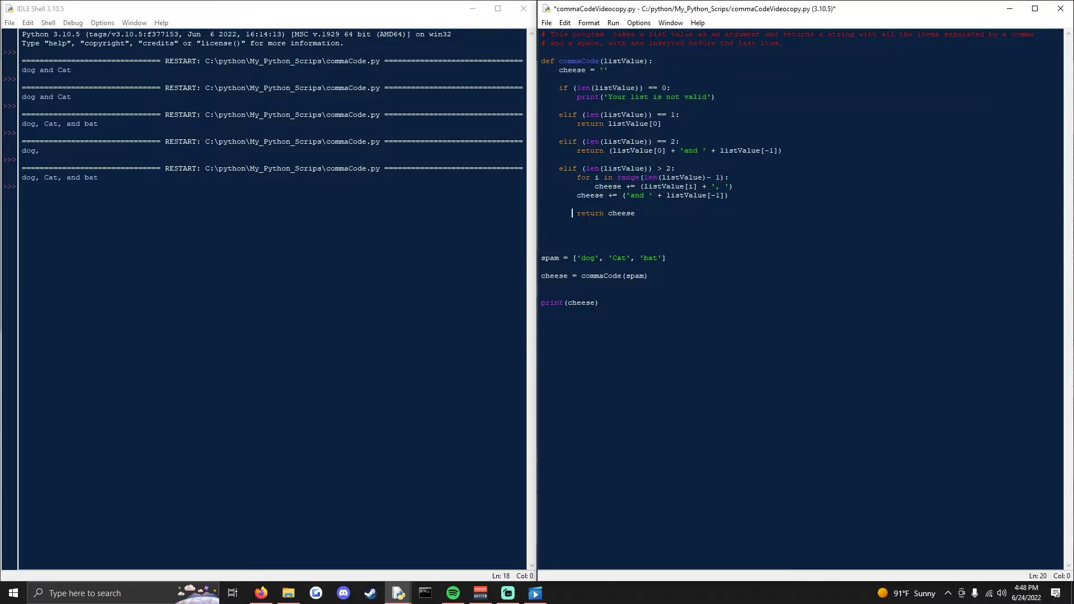
left_click_drag(635, 212, 541, 61)
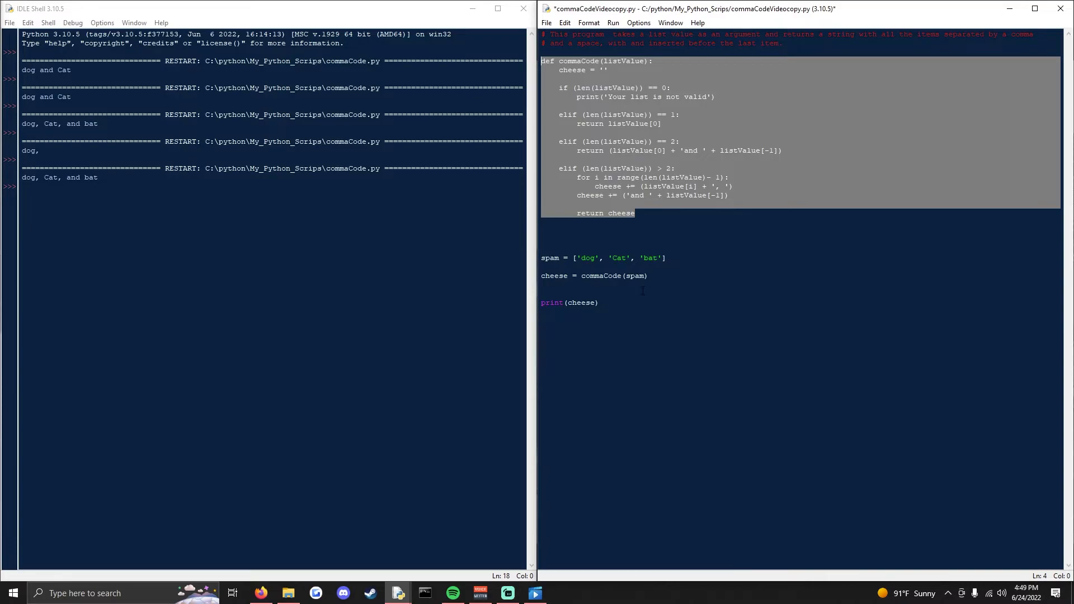
left_click(575, 320)
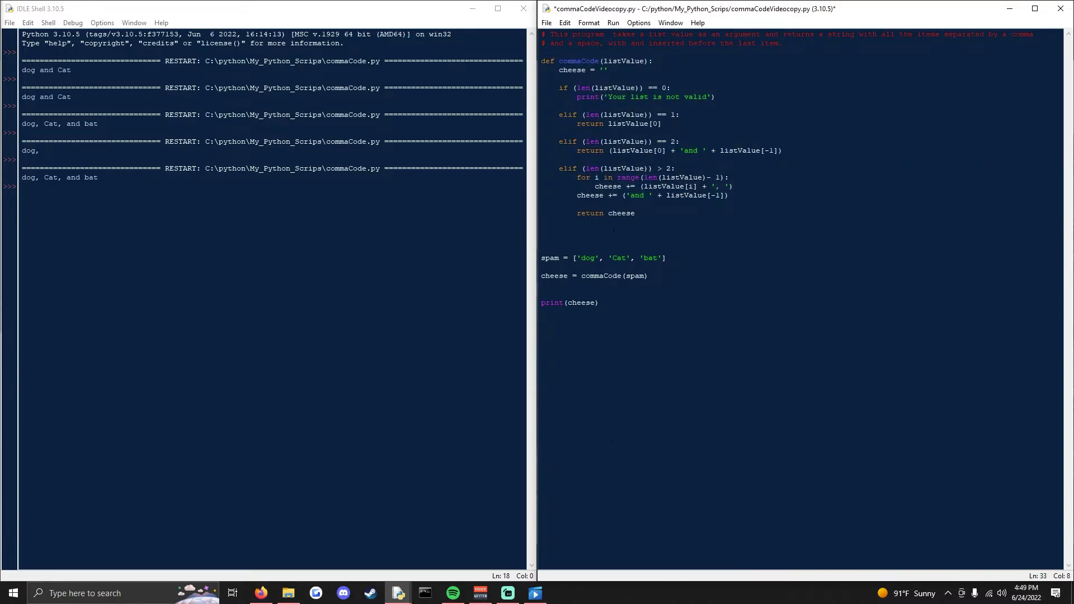
left_click_drag(635, 213, 541, 60)
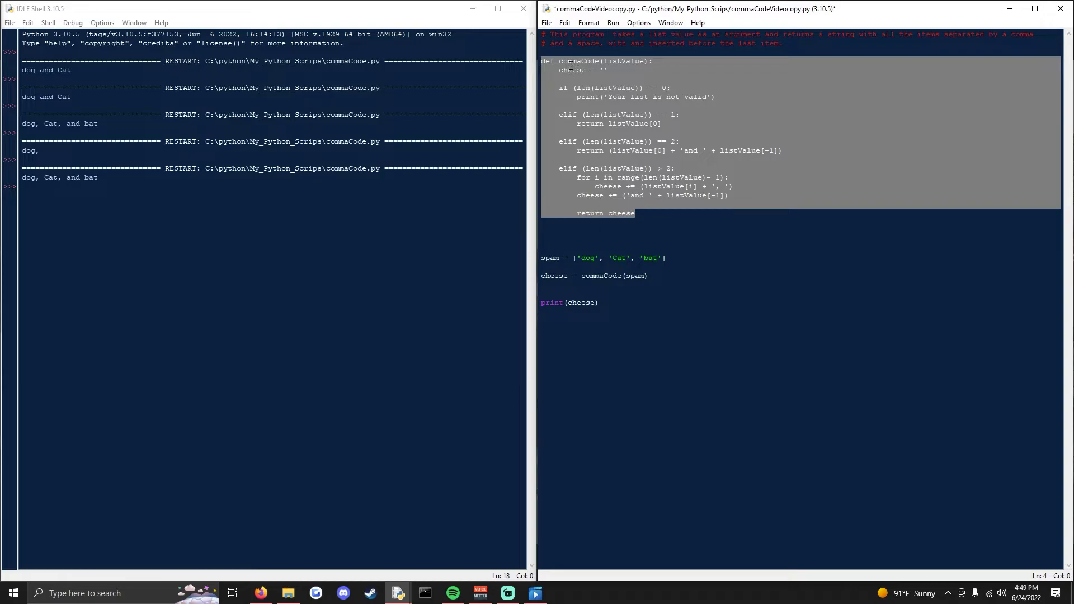
left_click(619, 276)
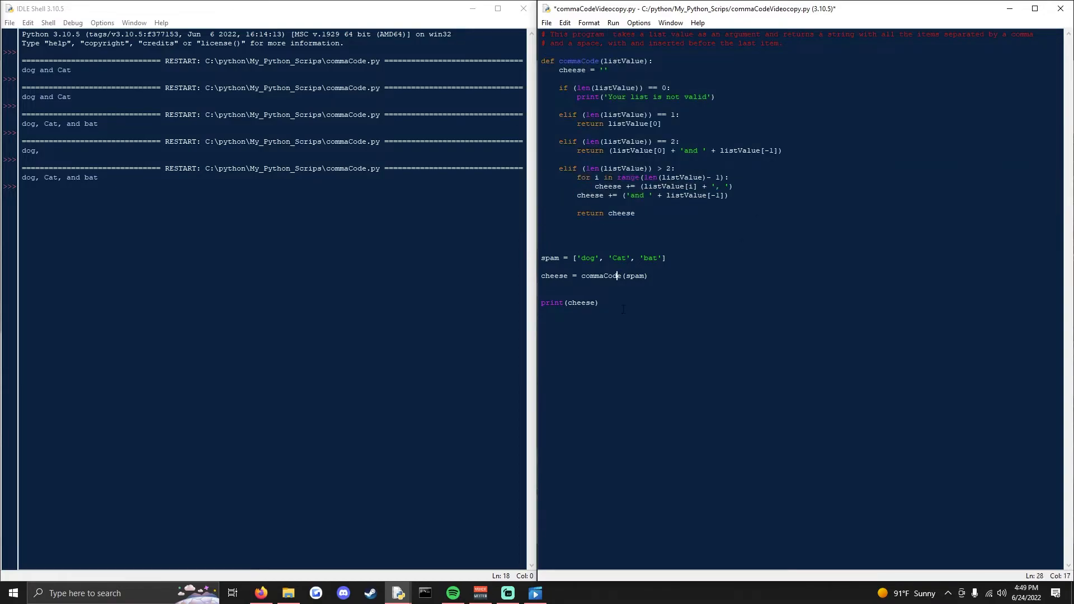
triple_click(621, 276)
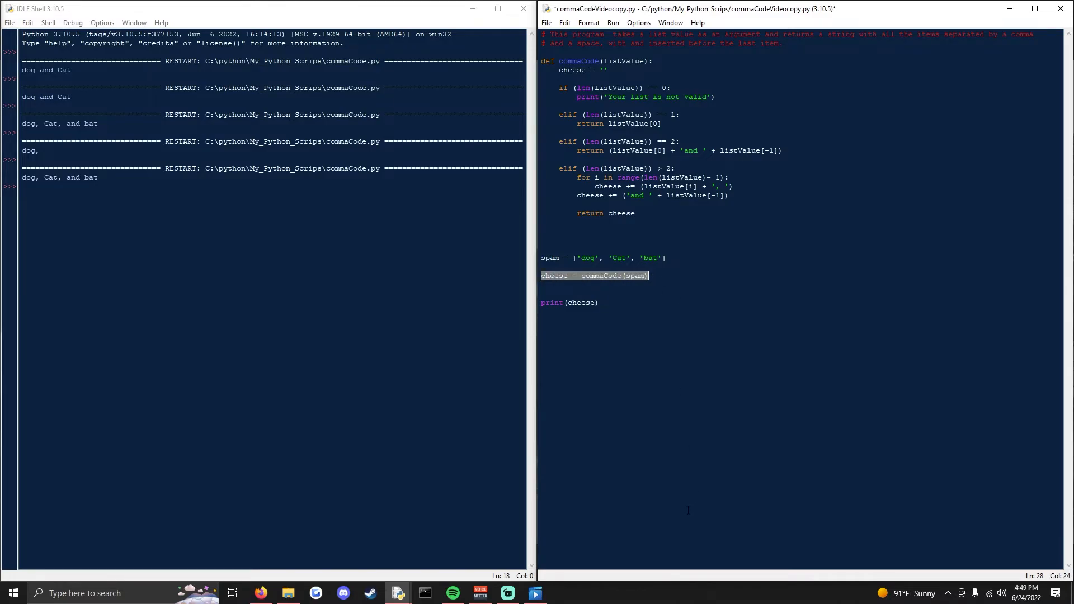
left_click(651, 302)
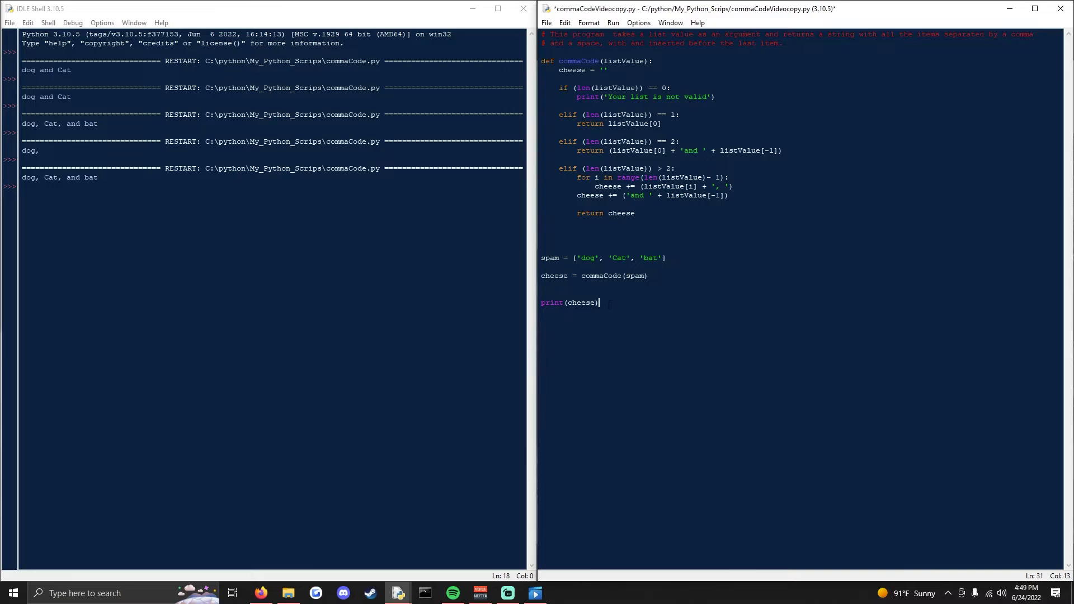
left_click_drag(600, 302, 548, 302)
left_click_drag(636, 213, 577, 213)
left_click(645, 155)
left_click_drag(542, 222, 541, 70)
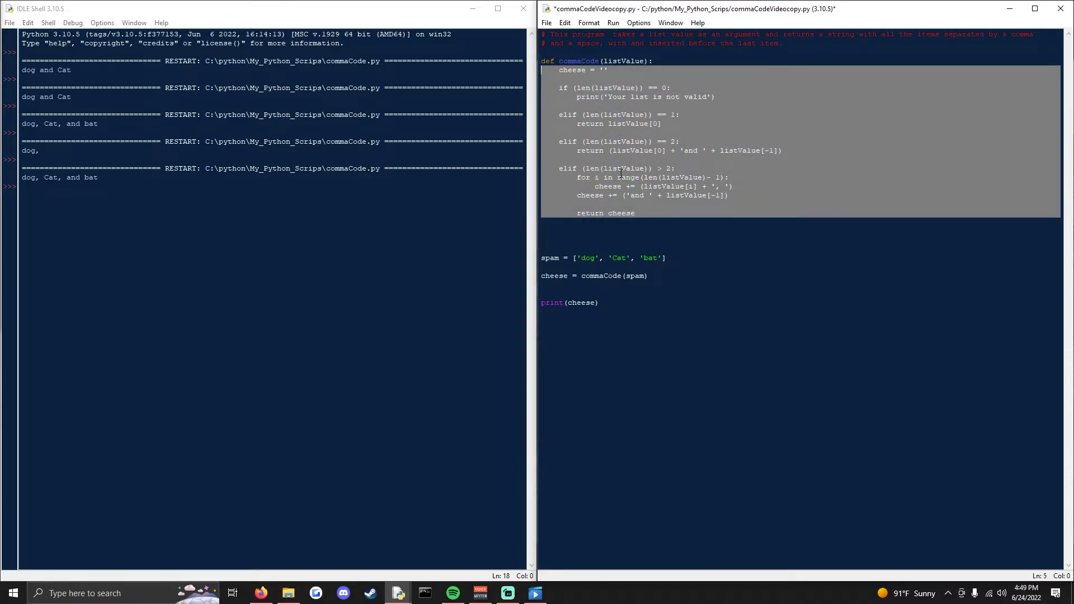
left_click(549, 351)
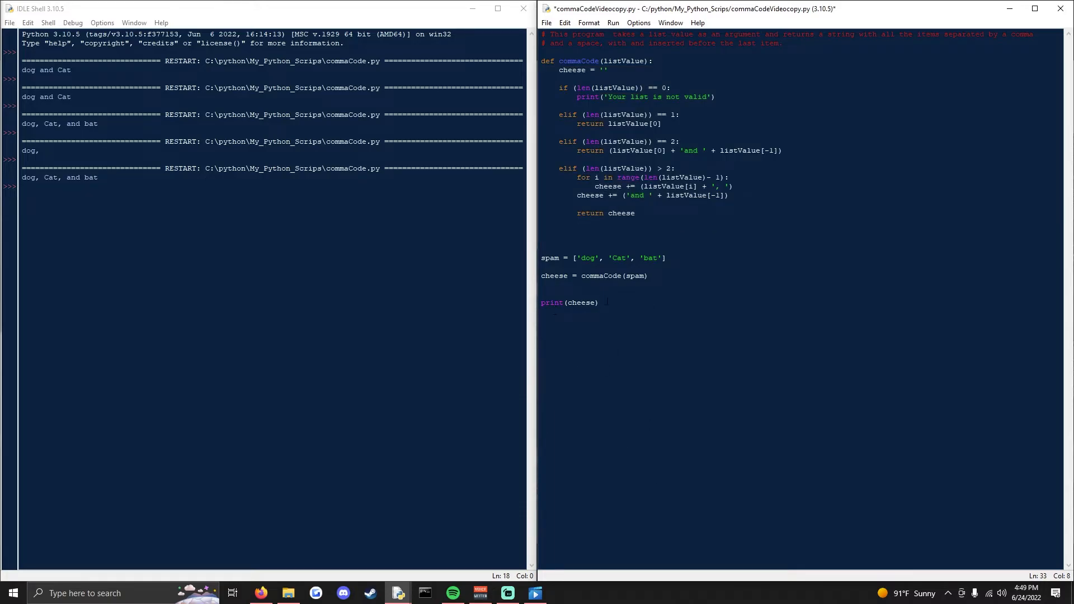
left_click_drag(607, 302, 514, 304)
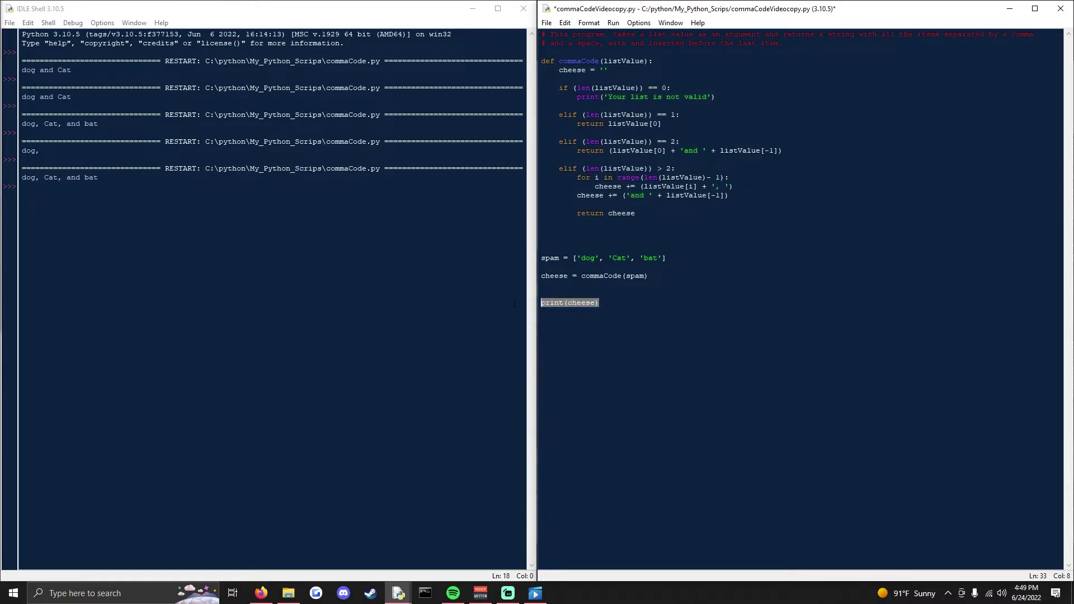
Check the earlier shell output, then save and run the script with F5 to print 'dog, Cat, and bat'
left_click(131, 195)
triple_click(59, 179)
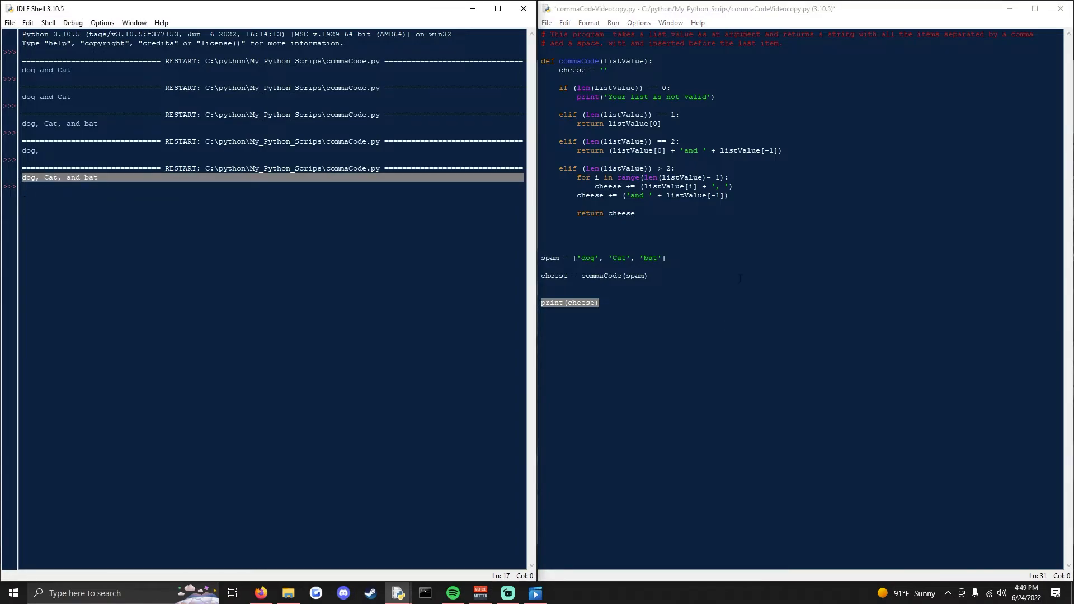
left_click(624, 307)
triple_click(587, 302)
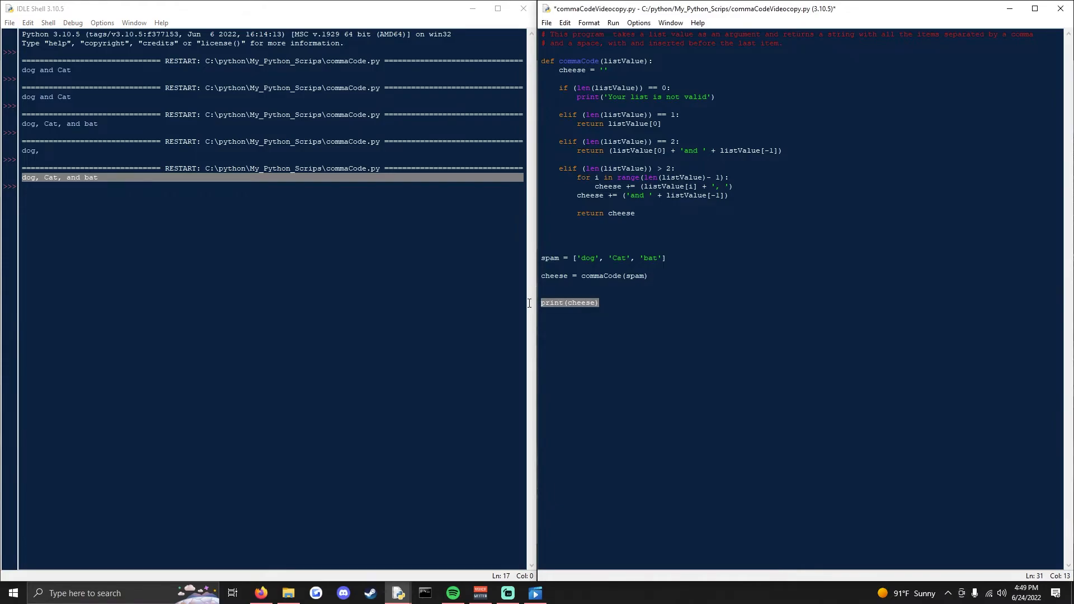
key("Home")
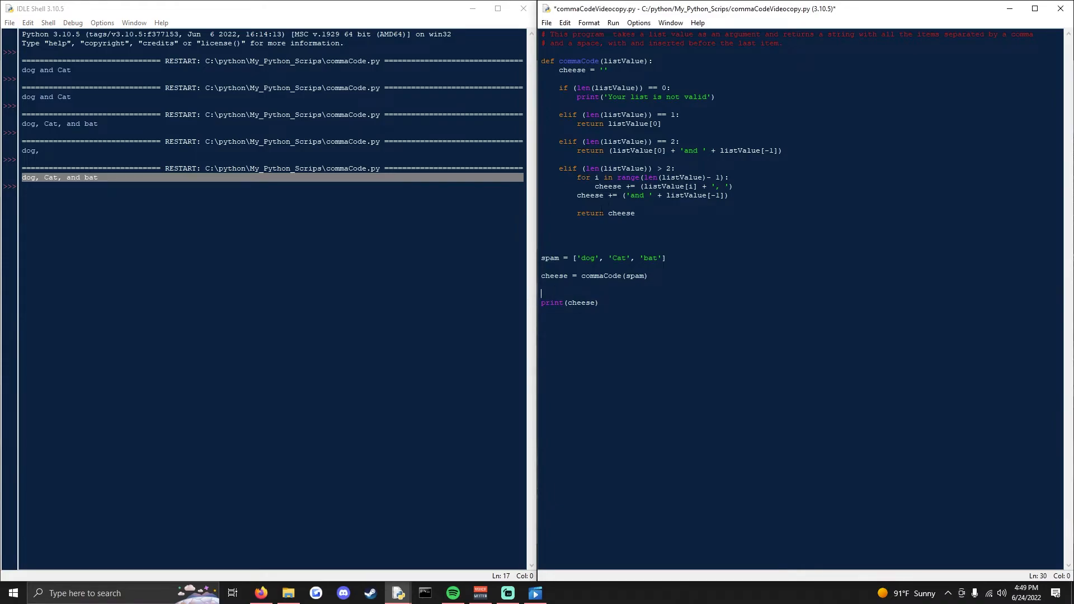
left_click_drag(569, 276, 533, 275)
triple_click(532, 277)
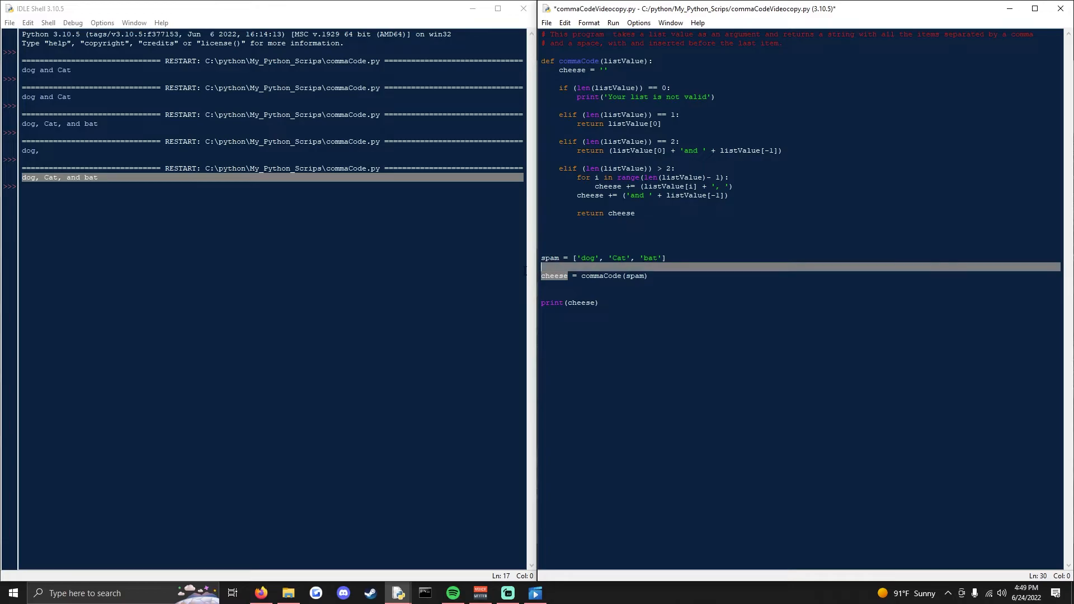
left_click(577, 320)
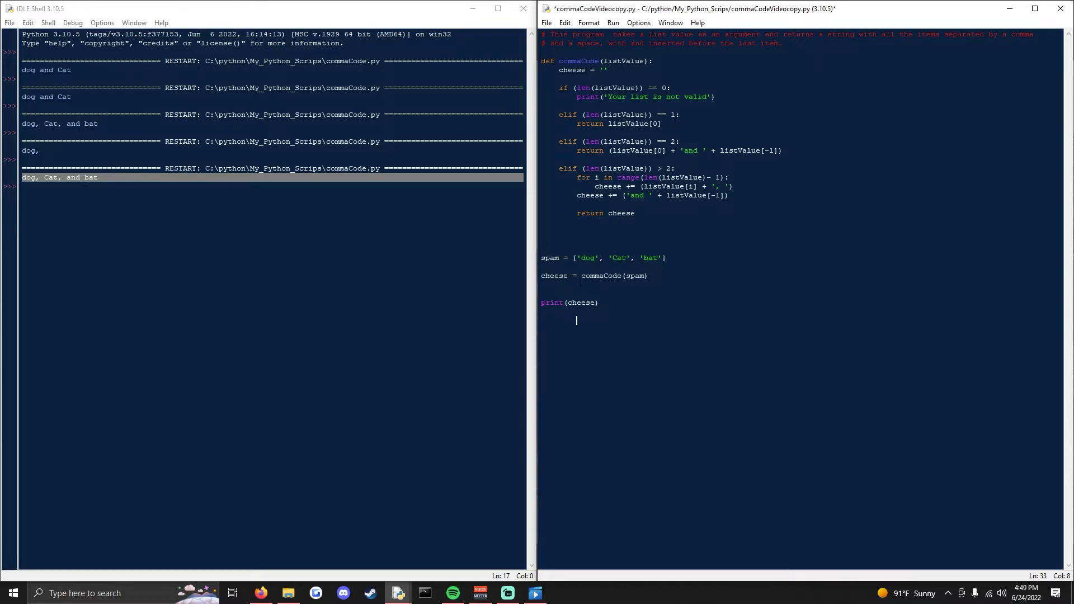
left_click_drag(581, 275, 660, 274)
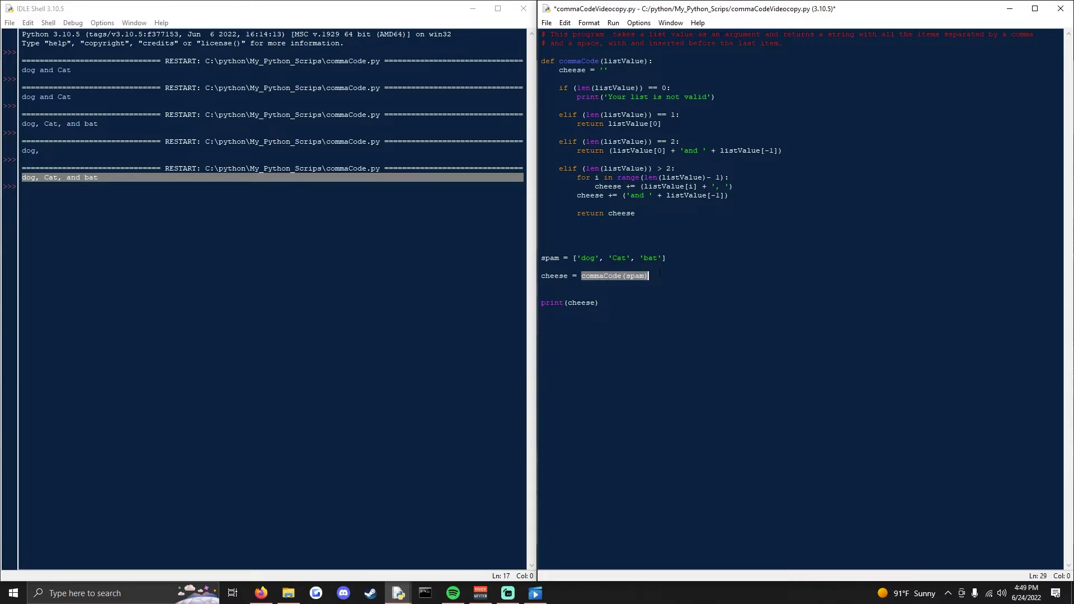
left_click(630, 323)
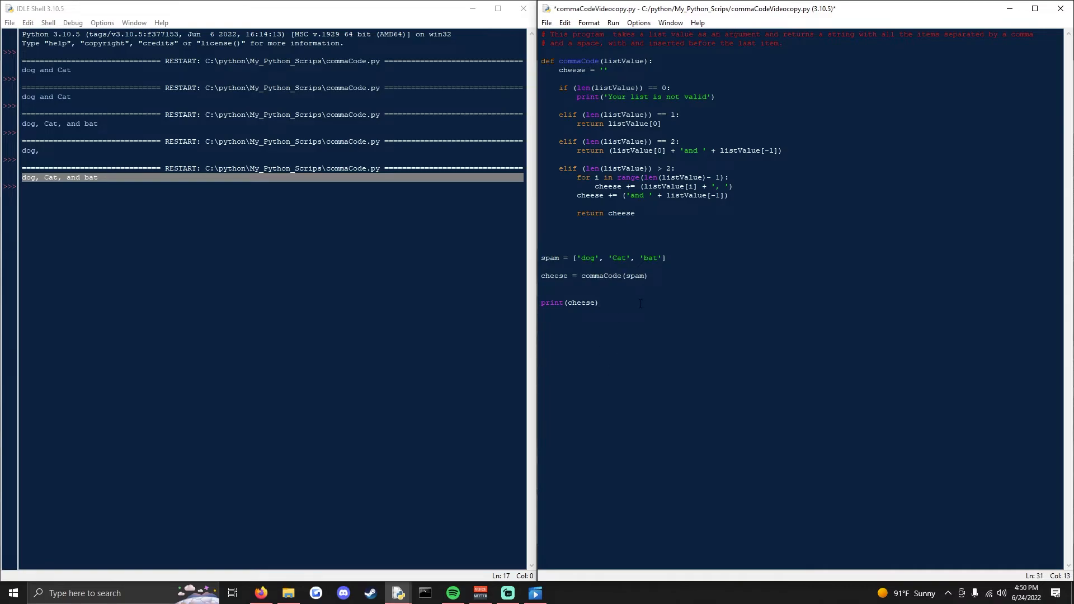
key("F5")
key("Return")
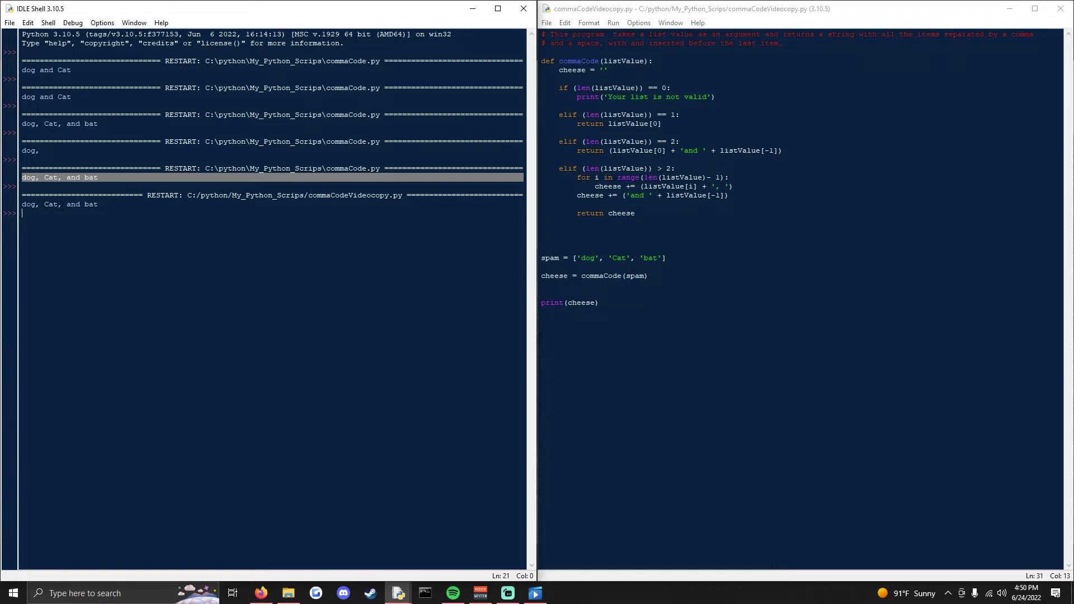
Trim spam to the two-item list ['dog', 'cat'] and run the script
left_click(94, 204)
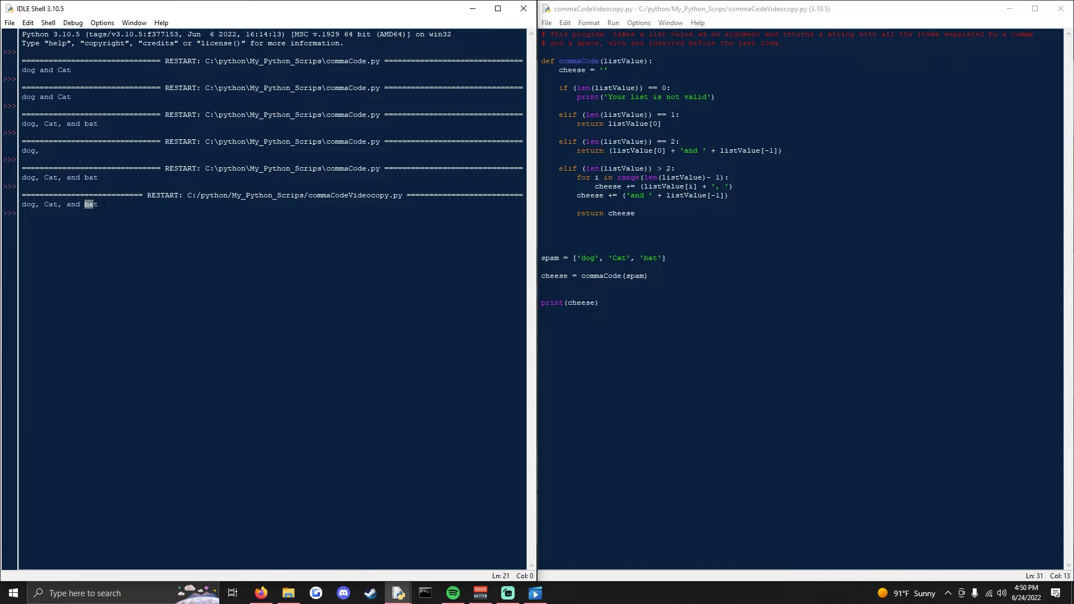
left_click_drag(21, 204, 99, 204)
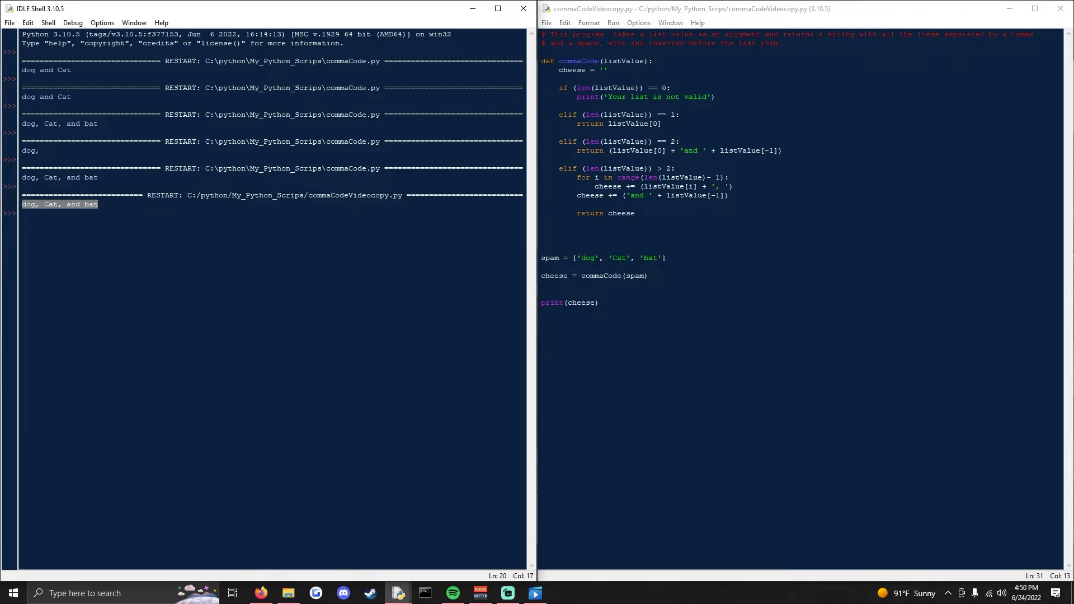
left_click(608, 258)
left_click_drag(639, 258, 663, 257)
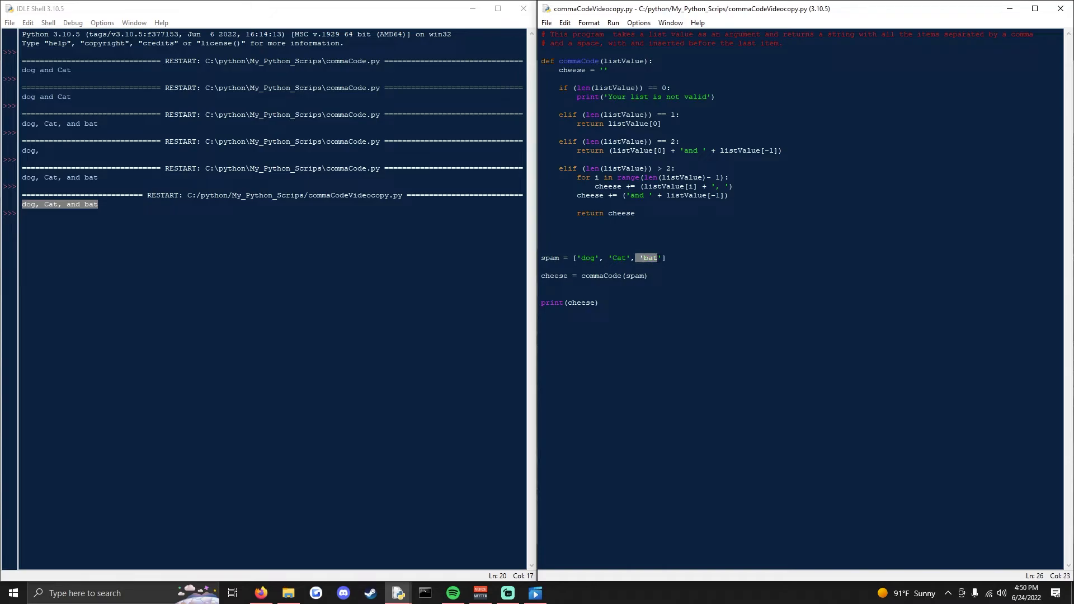
key("BackSpace")
key("BackSpace")
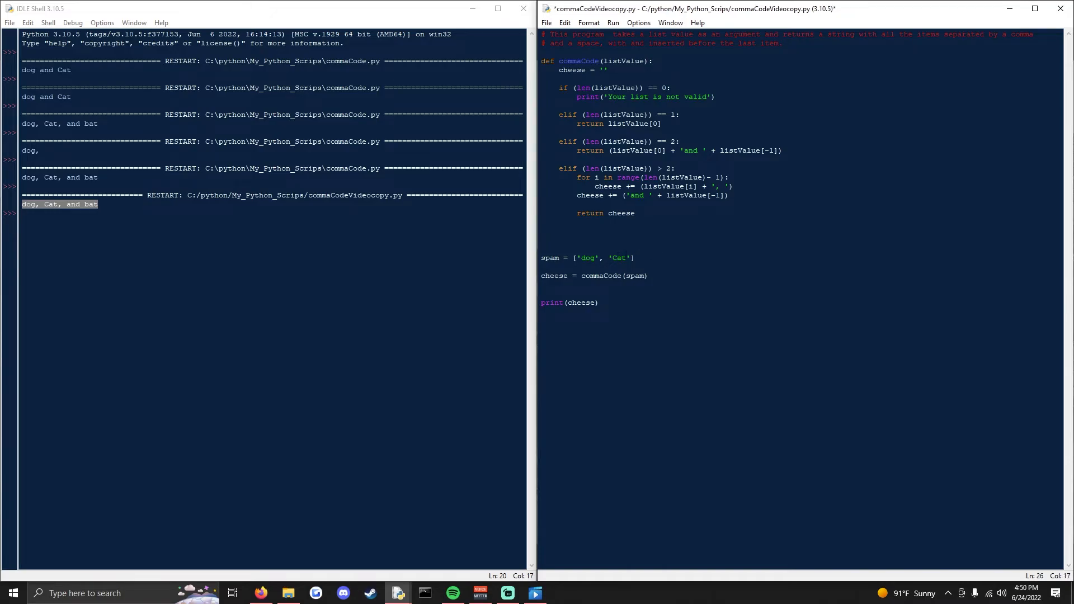
key("BackSpace")
type("c")
key("F5")
key("Return")
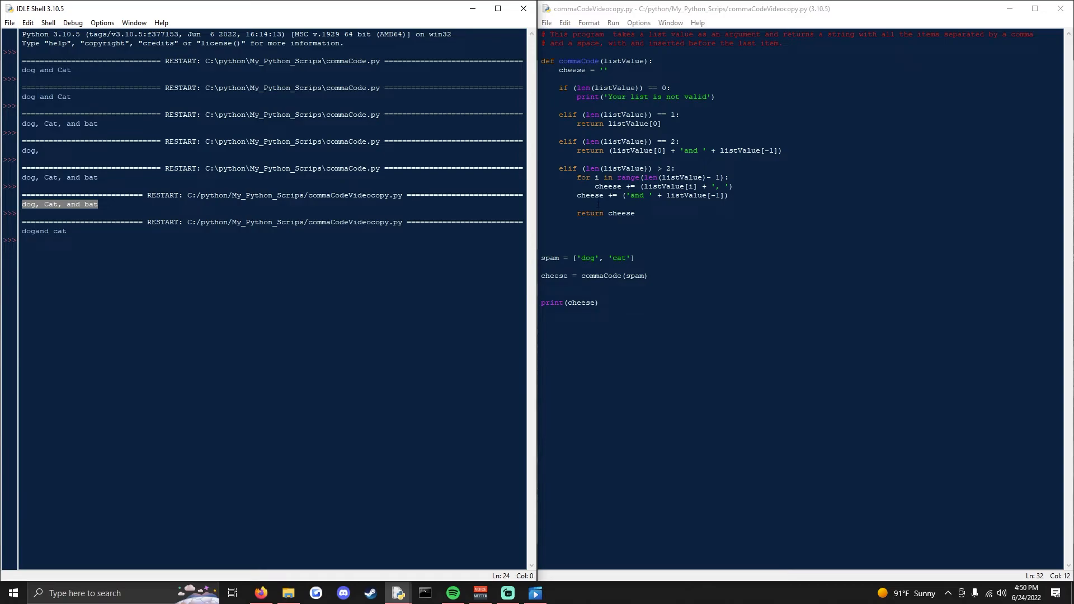
Add the missing space before 'and' in the two-item return and rerun to get 'dog and cat'
left_click(688, 150)
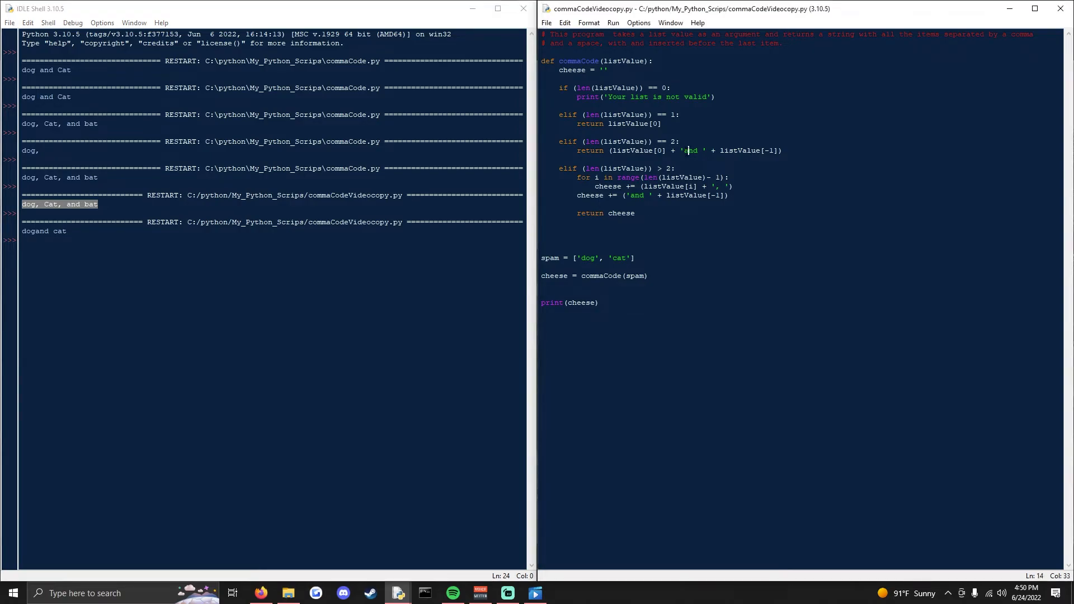
left_click(623, 303)
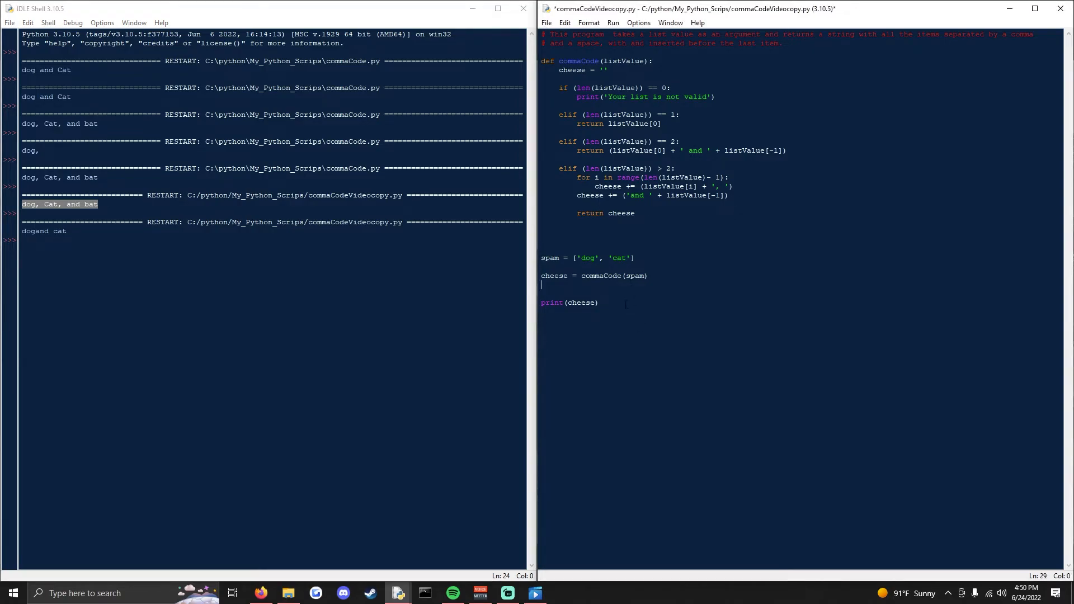
key("F5")
key("Return")
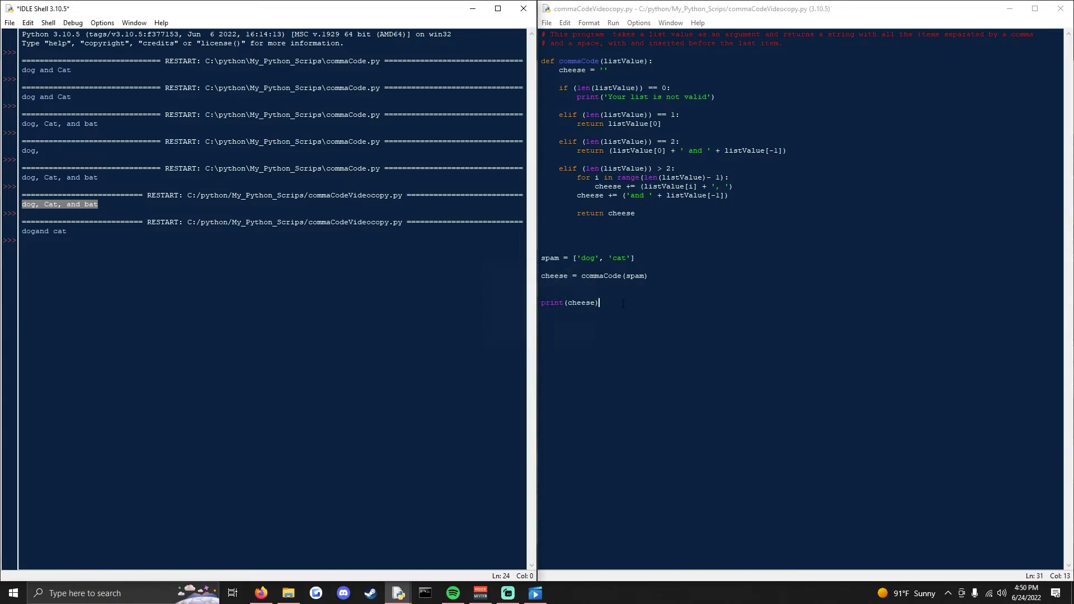
left_click_drag(558, 140, 792, 150)
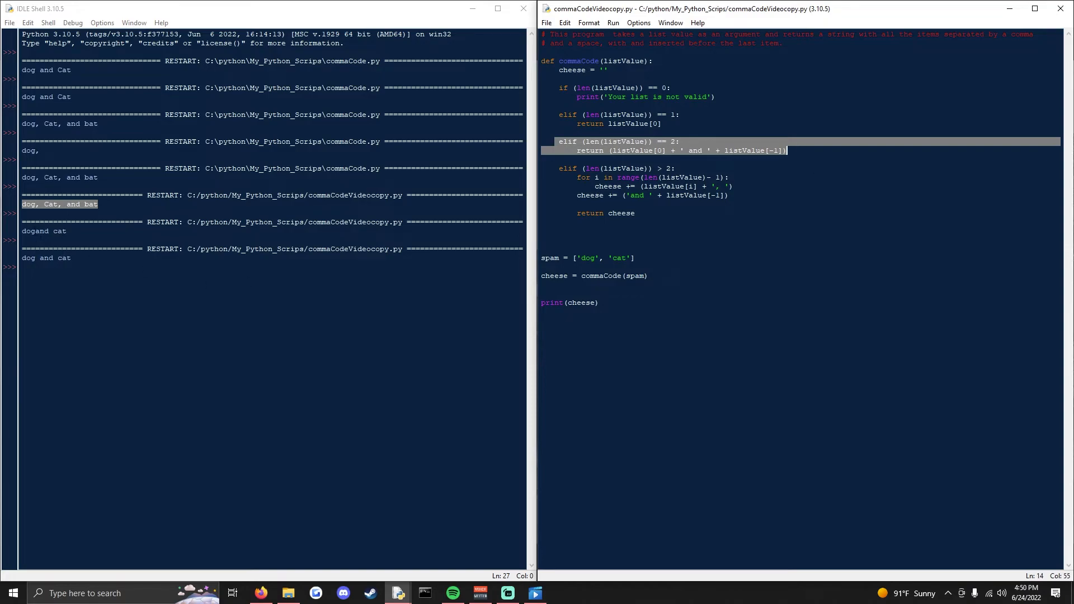
left_click(36, 230)
left_click_drag(22, 259, 72, 258)
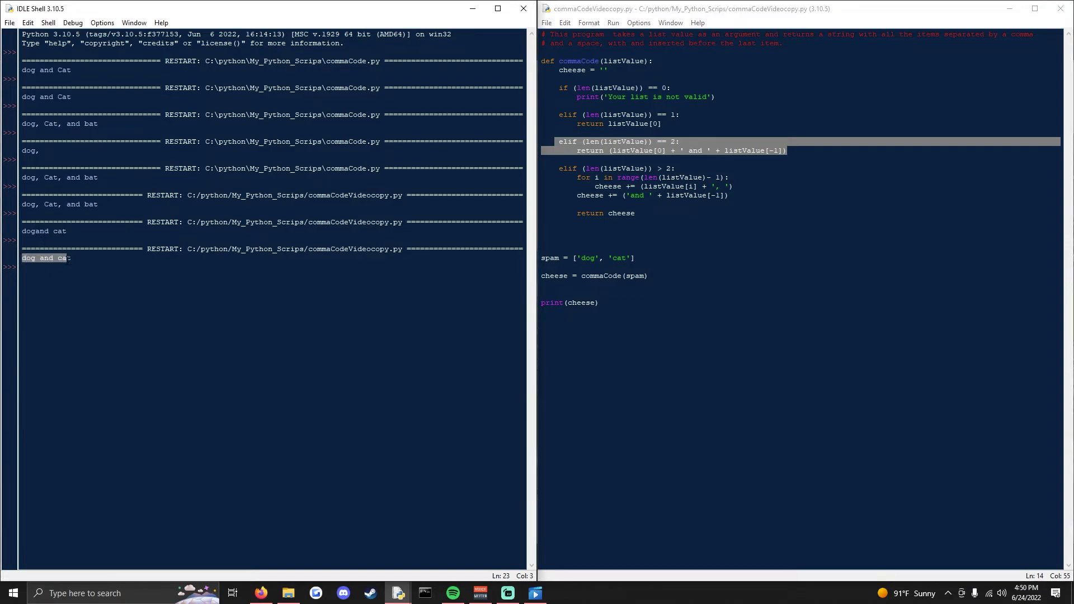
left_click(650, 141)
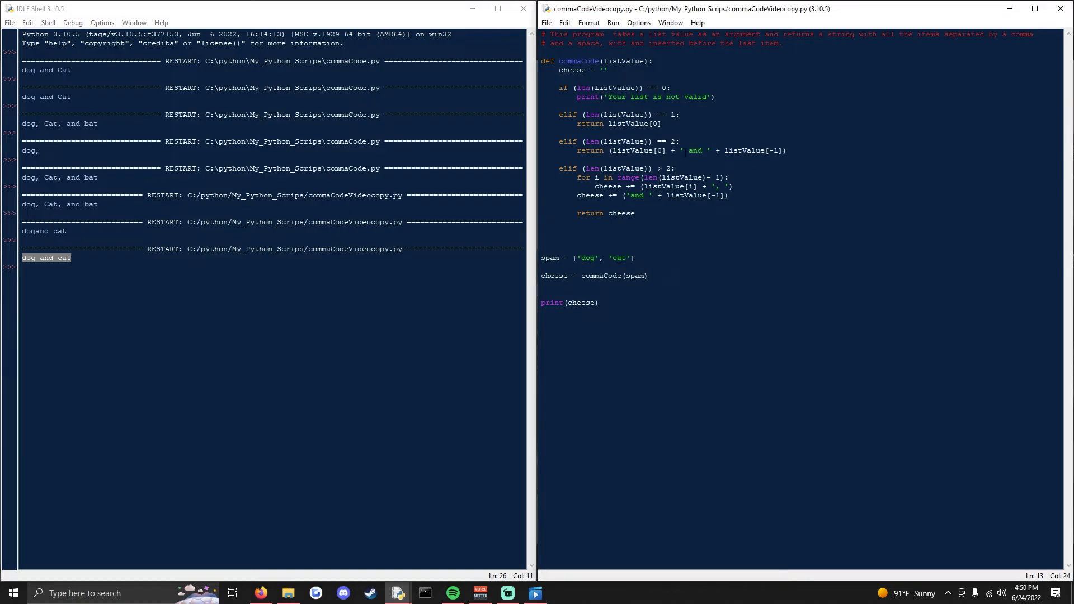
Reduce spam to the one-item list ['dog'] and run, printing 'dog'
left_click(665, 302)
left_click_drag(600, 258, 634, 257)
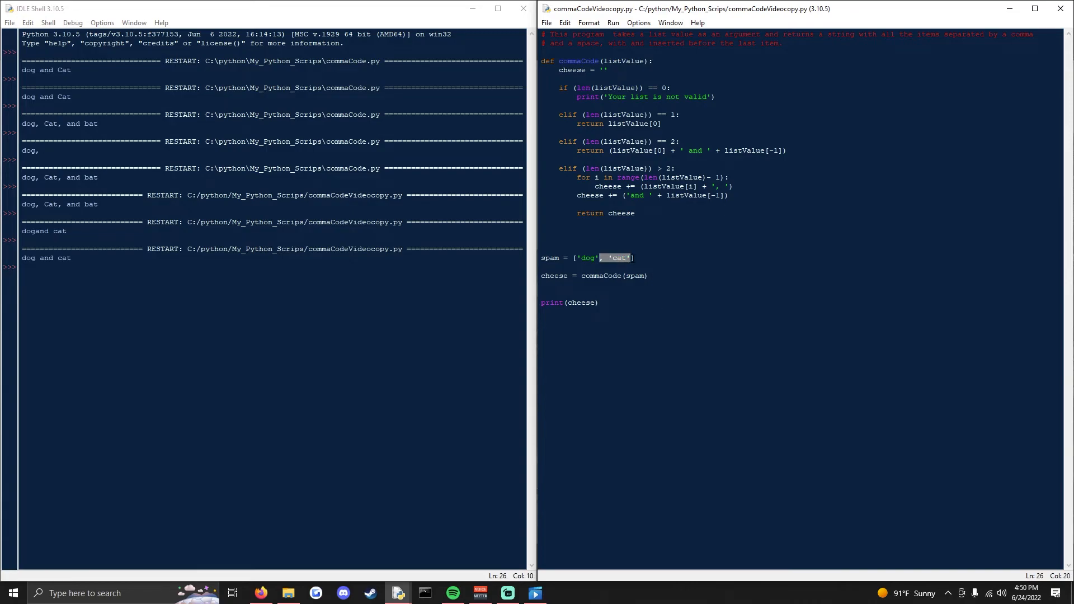
key("BackSpace")
key("F5")
key("Return")
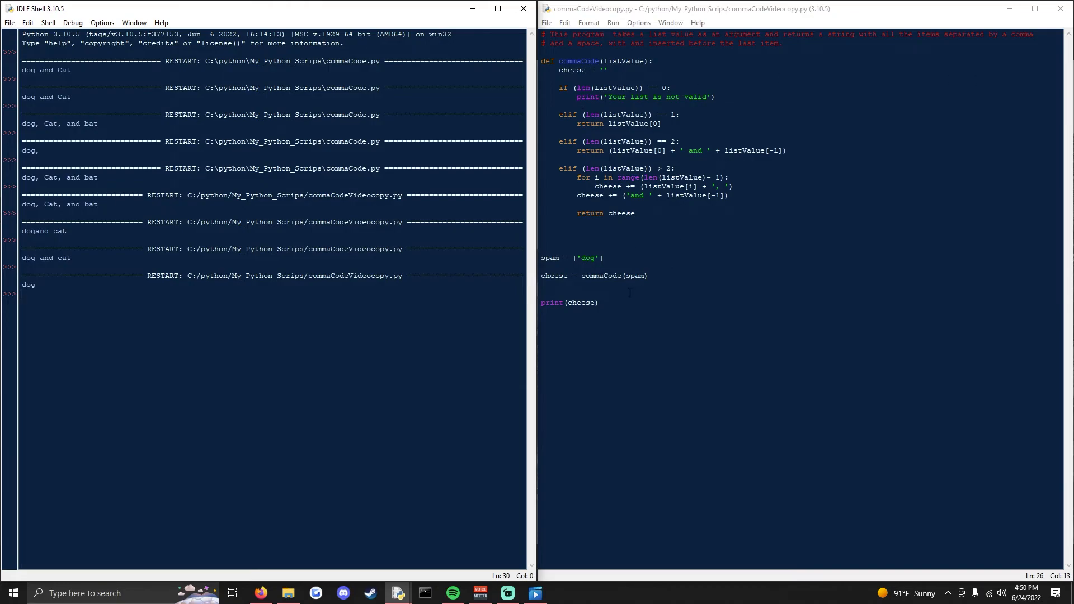
Empty spam to [] and run, getting 'Your list is not valid' followed by None
left_click_drag(602, 257, 576, 258)
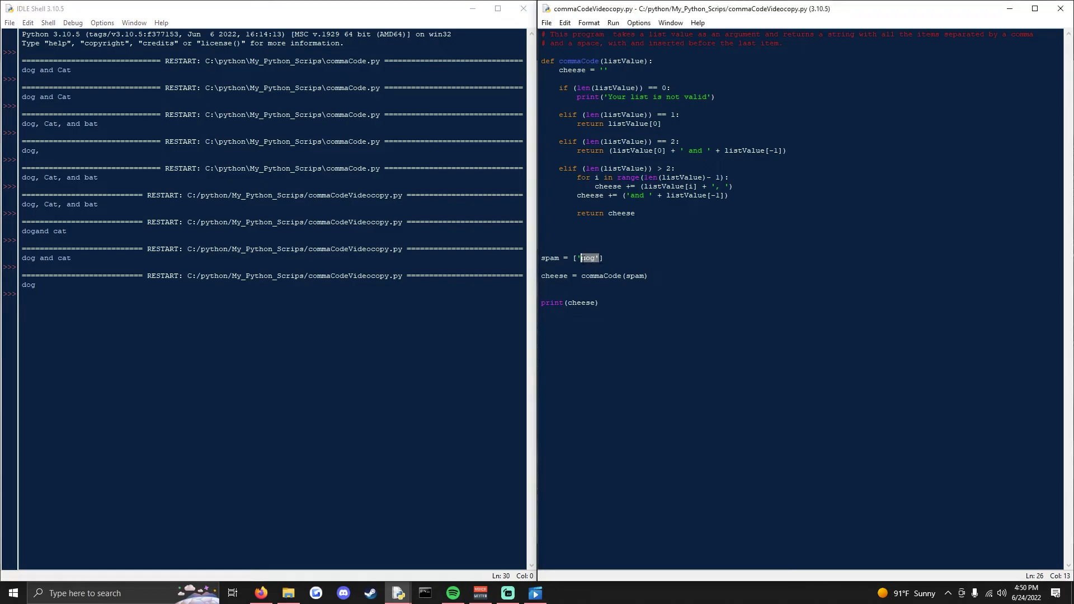
key("BackSpace")
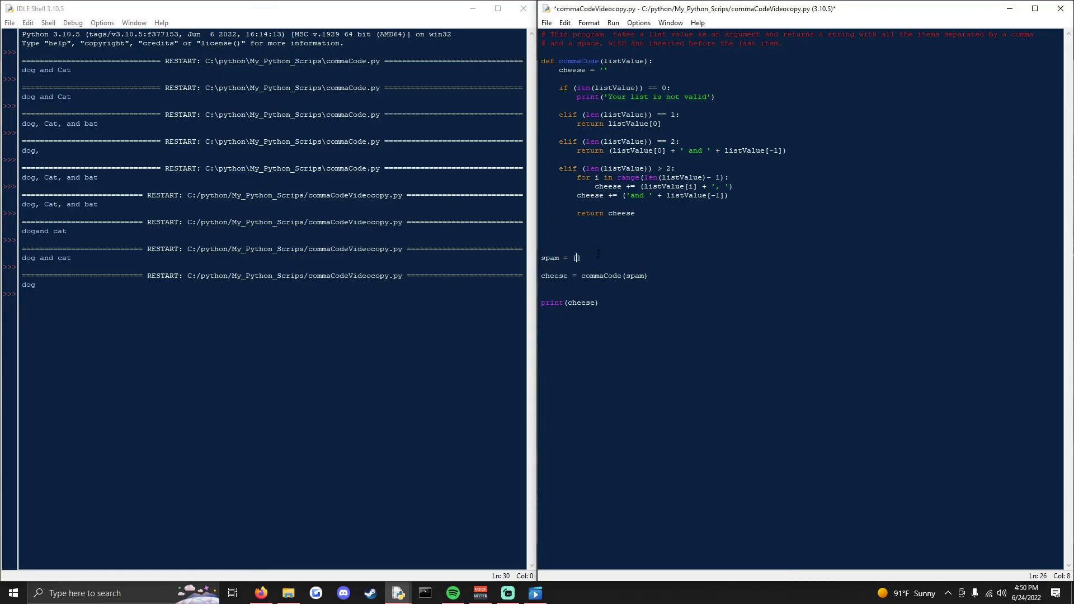
key("F5")
key("Return")
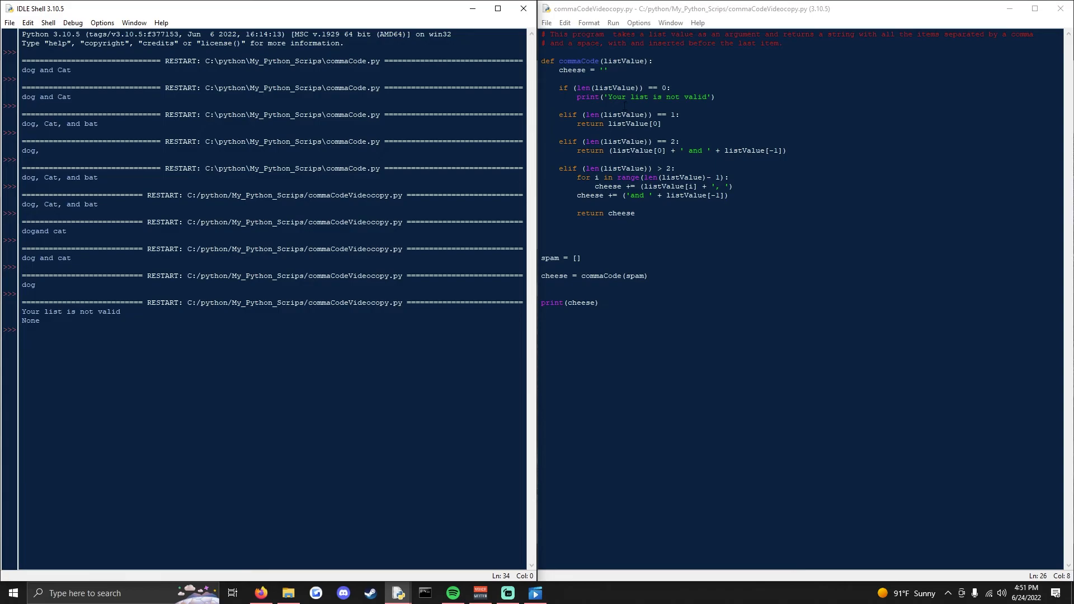
Change the empty-list branch to return its message instead of printing it, and rerun
left_click_drag(577, 96, 716, 97)
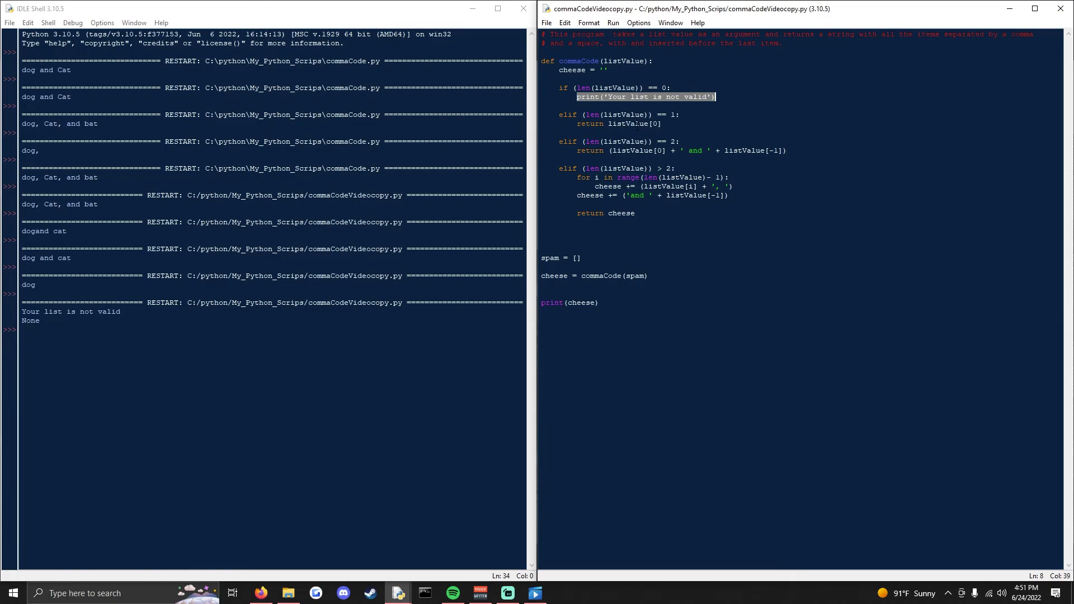
left_click(604, 97)
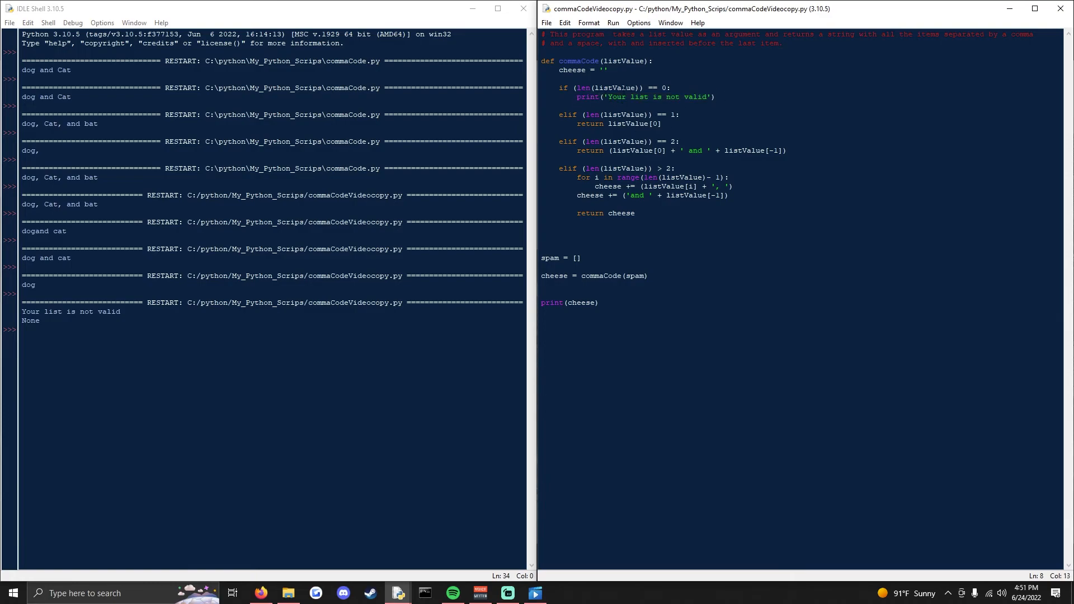
key("BackSpace")
key("BackSpace")
key("BackSpace")
type("return")
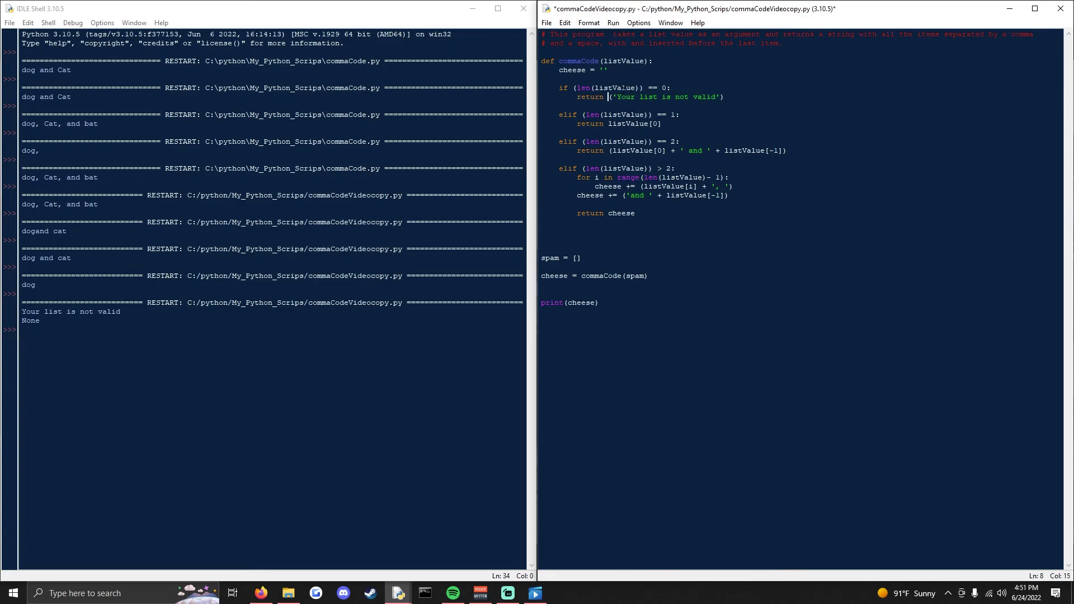
key("F5")
key("Return")
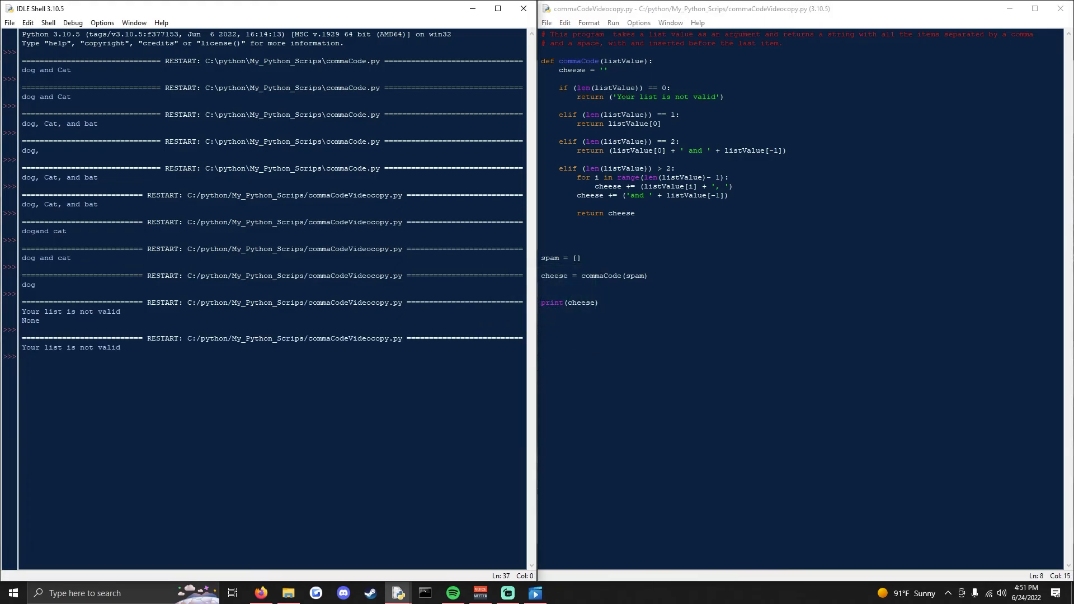
double_click(30, 321)
Review the commaCode function and confirm the shell shows 'Your list is not valid' without None
left_click_drag(538, 283, 522, 281)
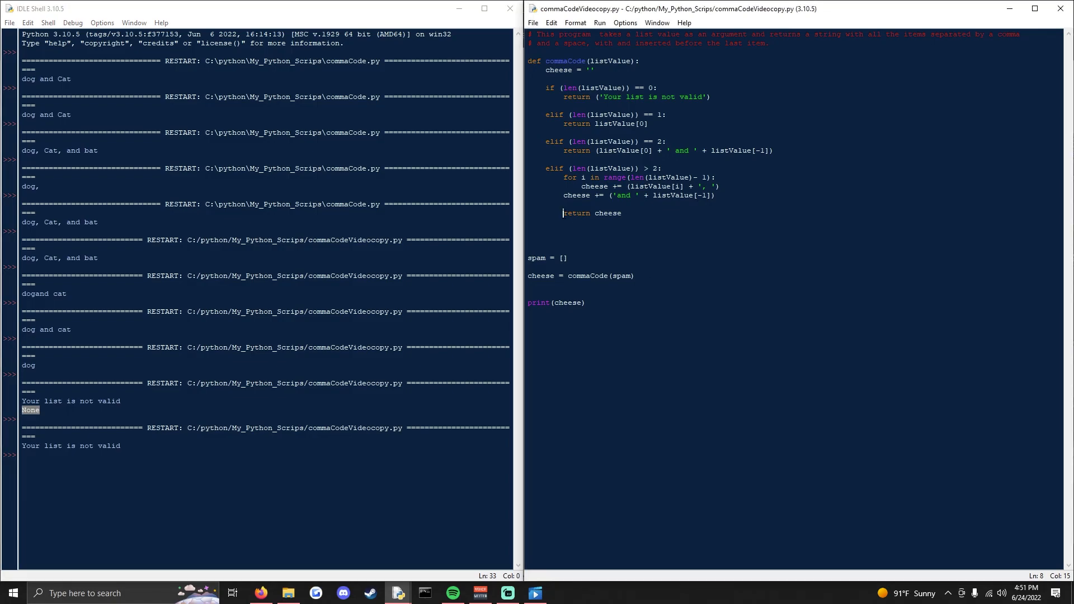
left_click_drag(564, 213, 621, 213)
left_click(605, 303)
triple_click(570, 303)
left_click(605, 303)
left_click_drag(576, 151, 672, 151)
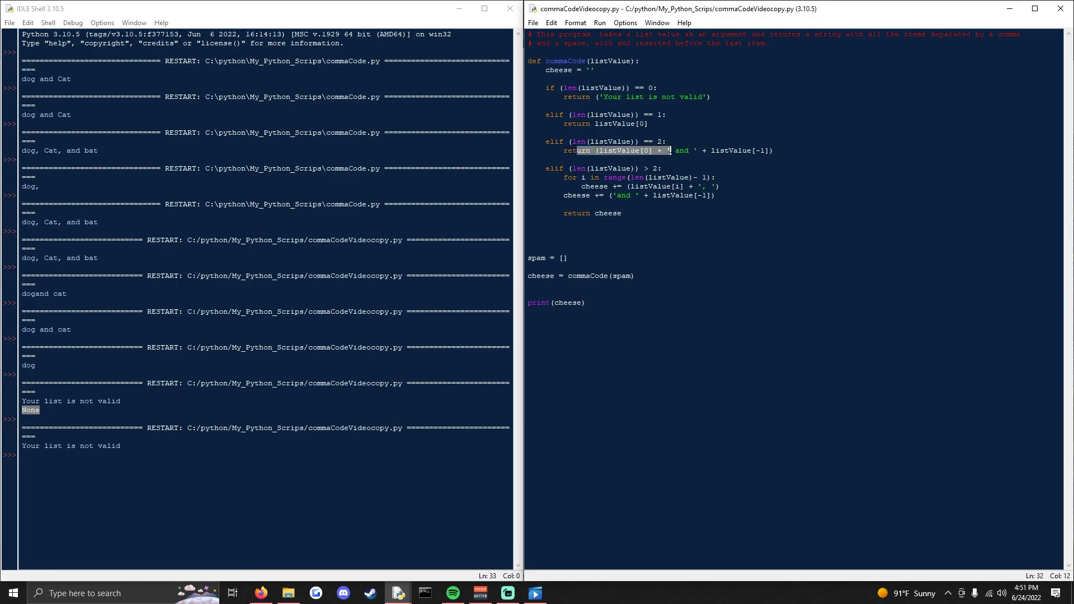
left_click(672, 151)
left_click(660, 231)
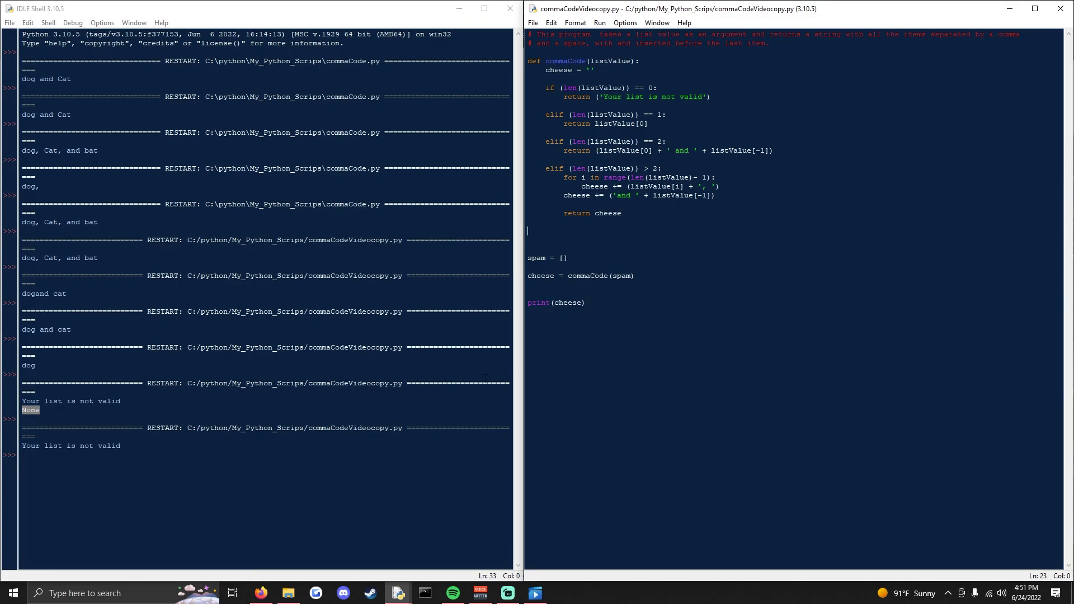
left_click_drag(527, 275, 641, 278)
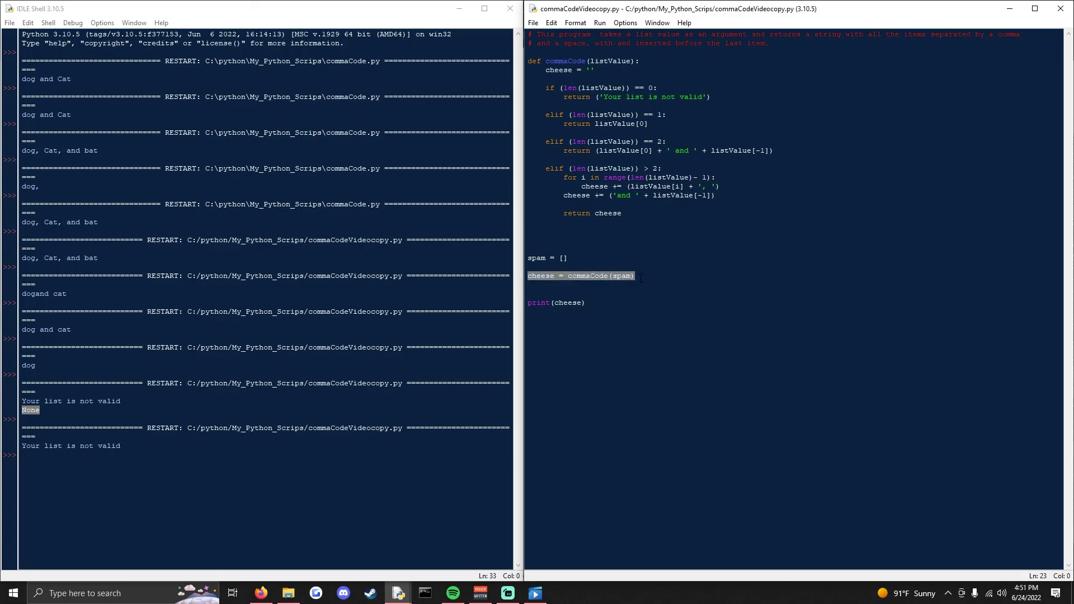
left_click(578, 334)
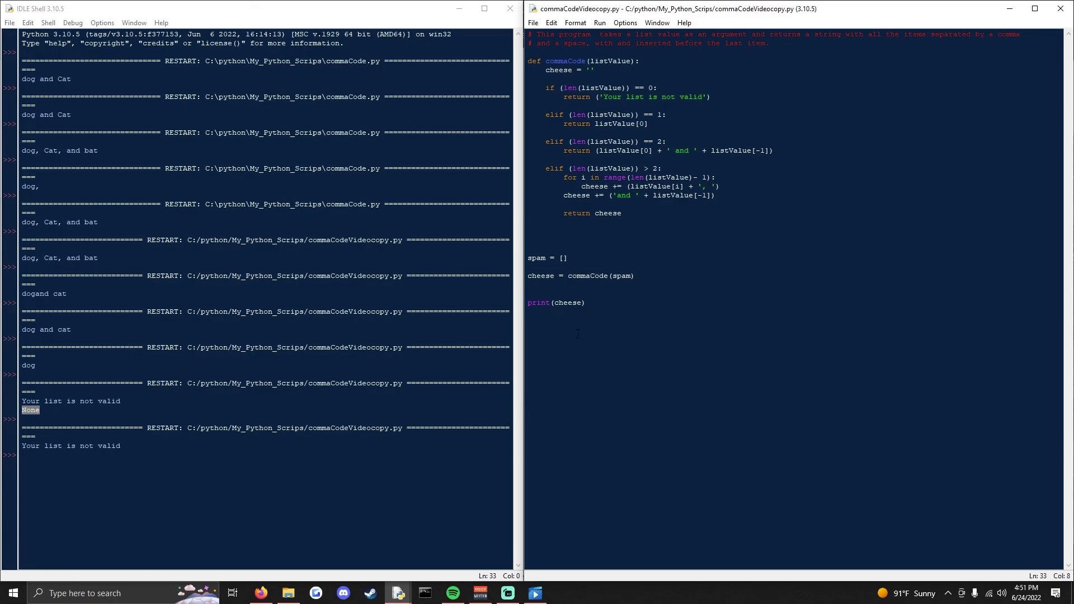
left_click(165, 442)
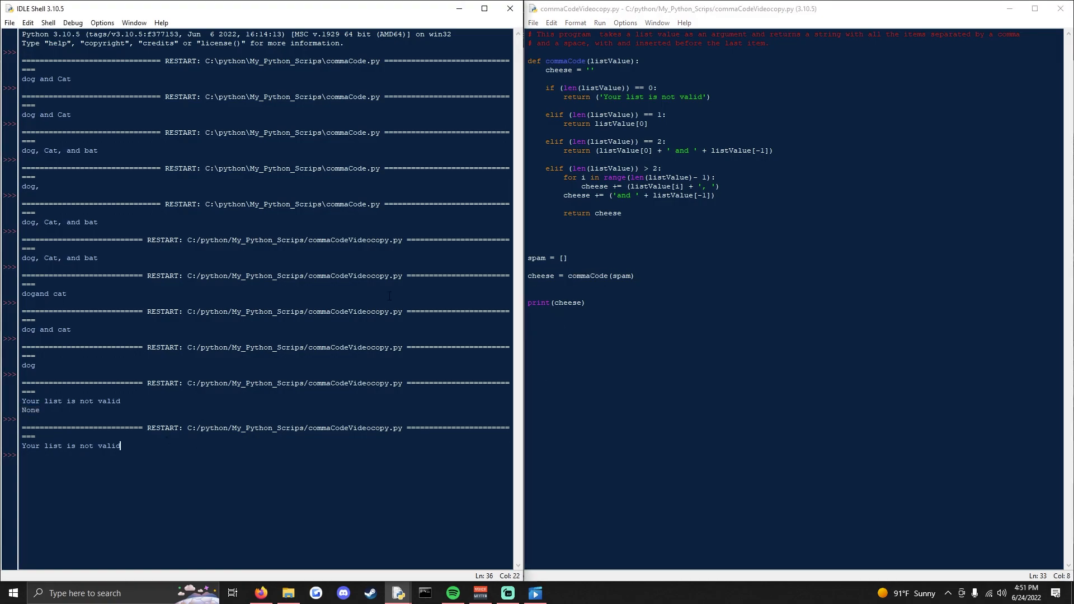